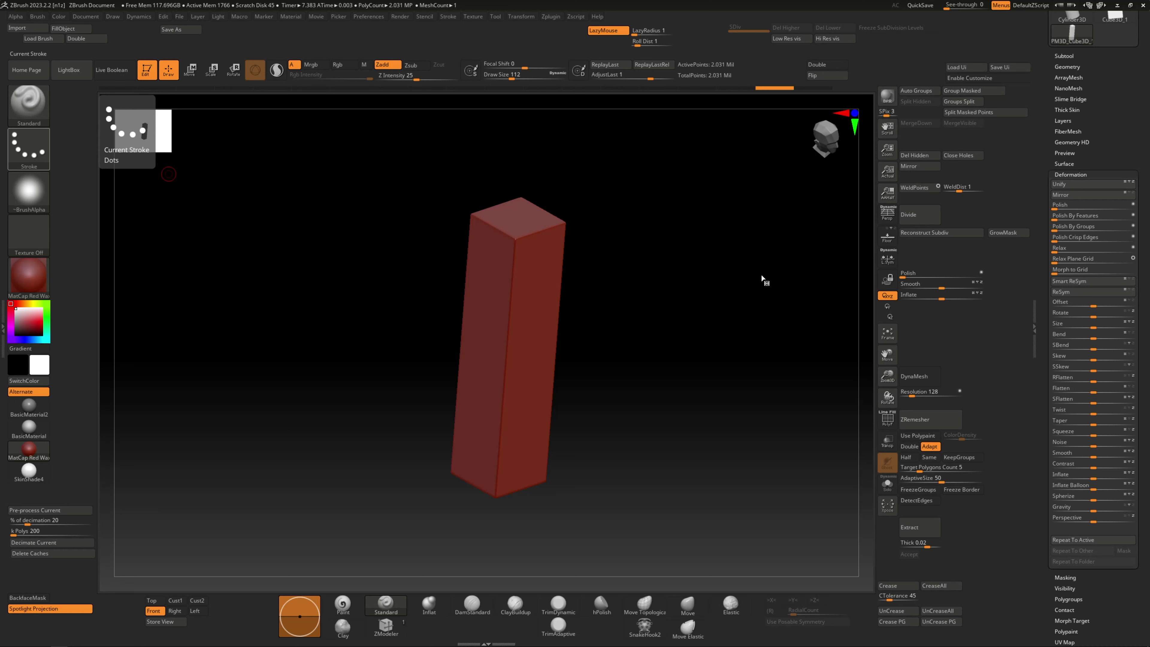
Step: Sculpt a wavy ridge down the box's front, try polishing it, then undo
mouse_move(624, 390)
left_mouse_down()
mouse_move(606, 380)
mouse_move(634, 393)
left_mouse_up()
key("ctrl")
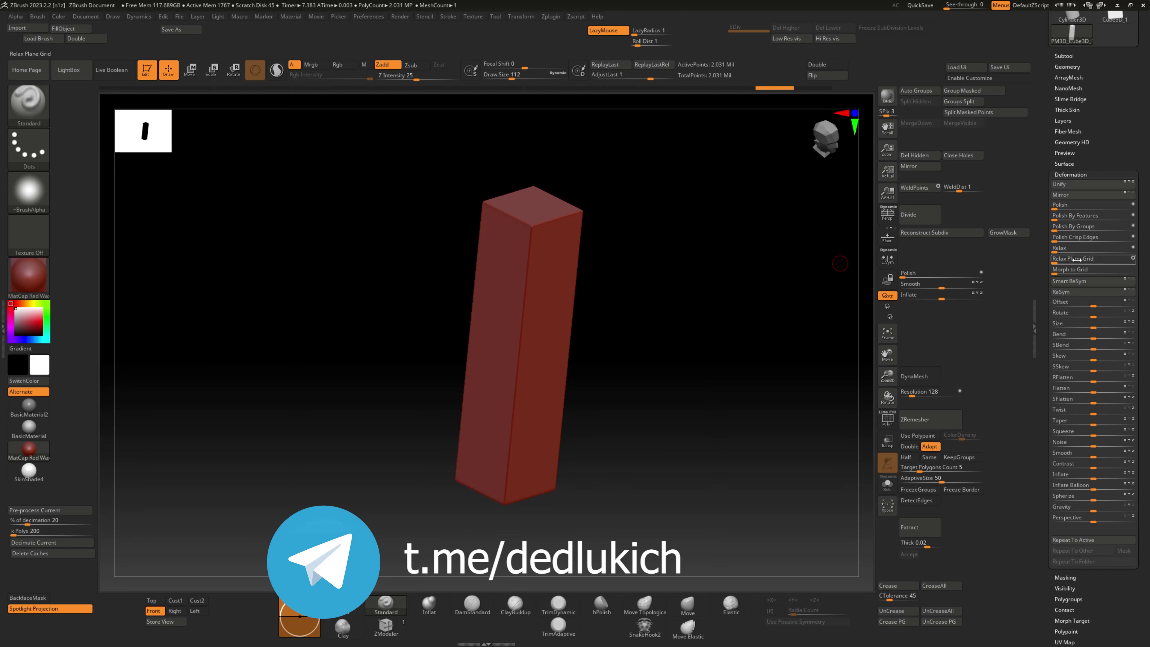
mouse_move(558, 383)
right_mouse_down()
mouse_move(569, 385)
mouse_move(574, 353)
right_mouse_up()
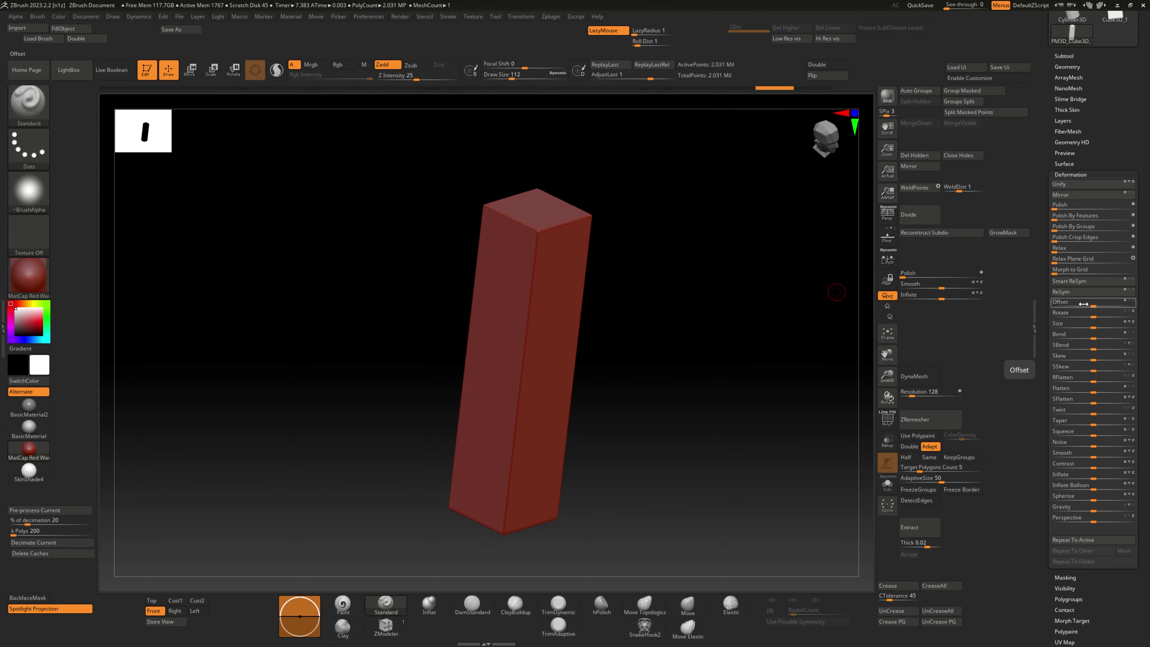
left_click_drag(1083, 303, 586, 380)
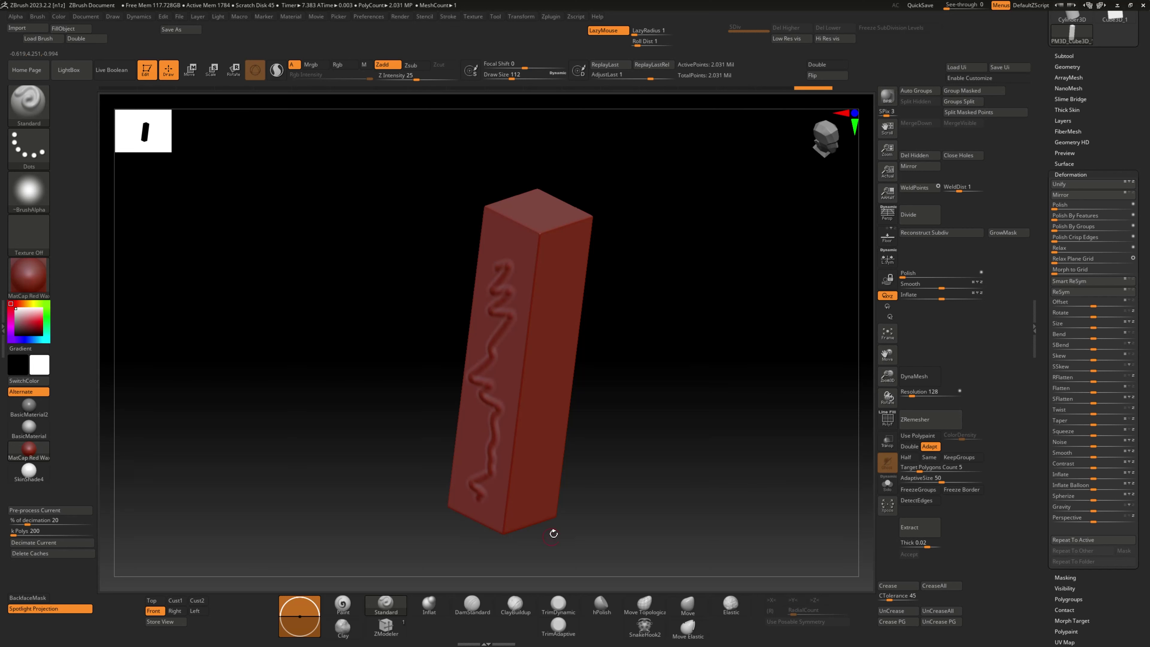
mouse_move(553, 533)
left_mouse_down()
mouse_move(633, 442)
mouse_move(598, 431)
mouse_move(642, 426)
mouse_move(629, 391)
mouse_move(590, 403)
mouse_move(620, 403)
mouse_move(579, 436)
left_mouse_up()
left_click(1063, 200)
mouse_move(605, 548)
left_mouse_down()
mouse_move(473, 452)
mouse_move(535, 432)
mouse_move(554, 407)
left_mouse_up()
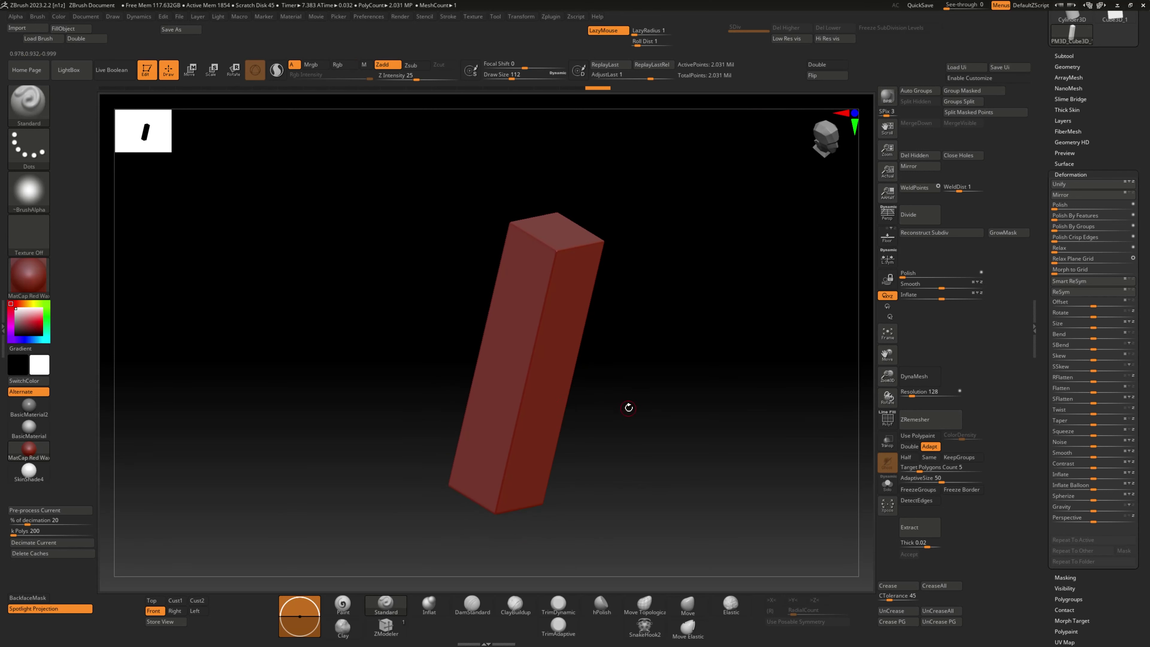
key("ctrl+z")
key("ctrl+z")
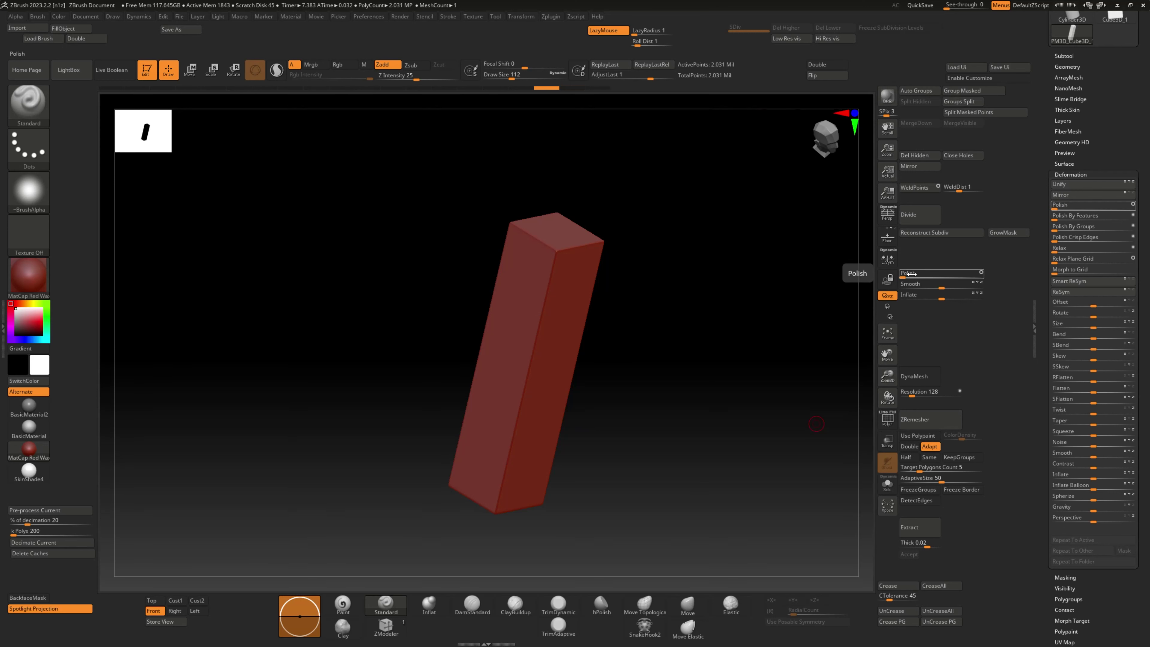
Step: Apply a light Polish at strength 5 to the box
scroll(675, 257, "up", 5)
scroll(619, 263, "up", 3)
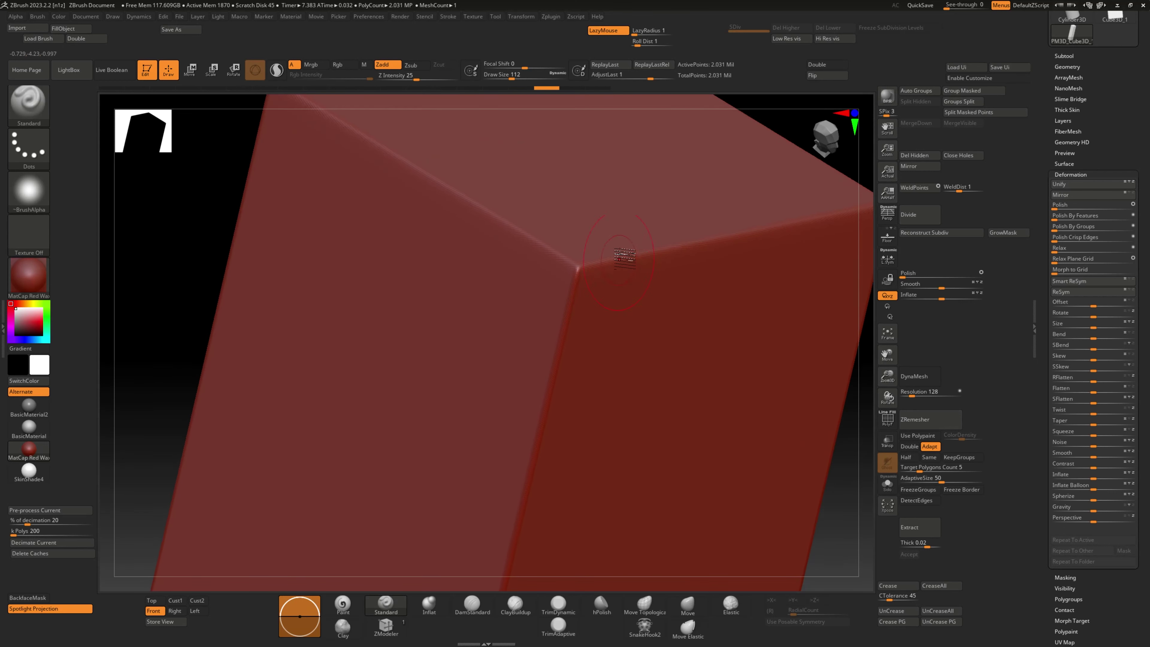
scroll(619, 262, "down", 2)
scroll(616, 337, "down", 2)
scroll(606, 352, "down", 2)
scroll(609, 354, "down", 1)
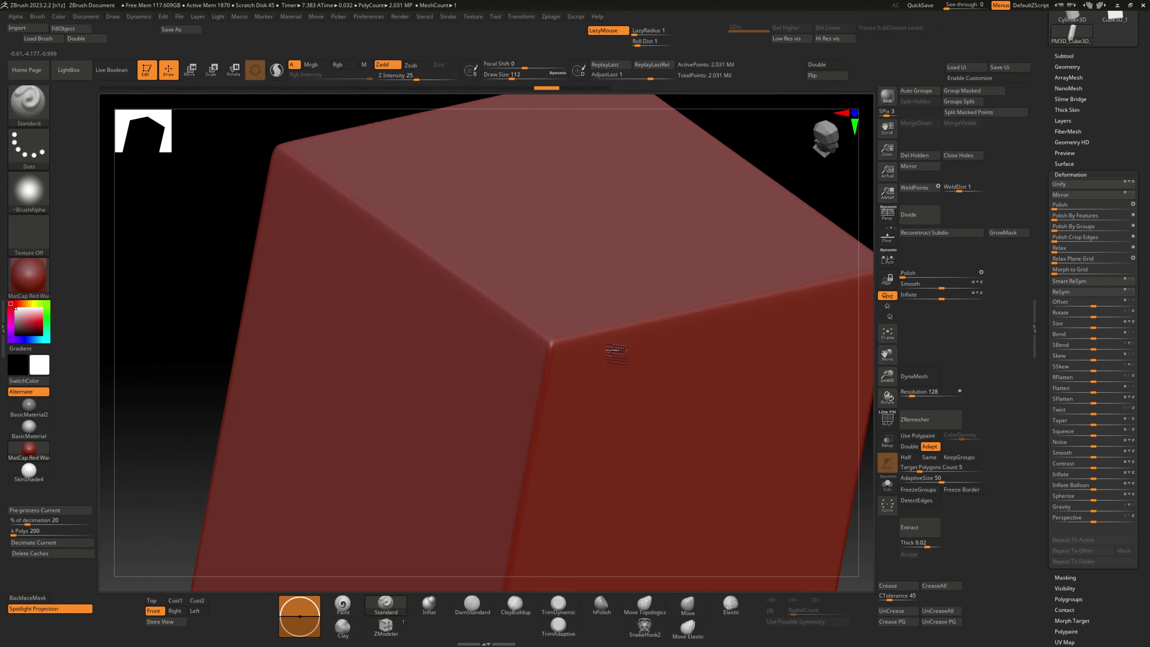
scroll(611, 358, "down", 1)
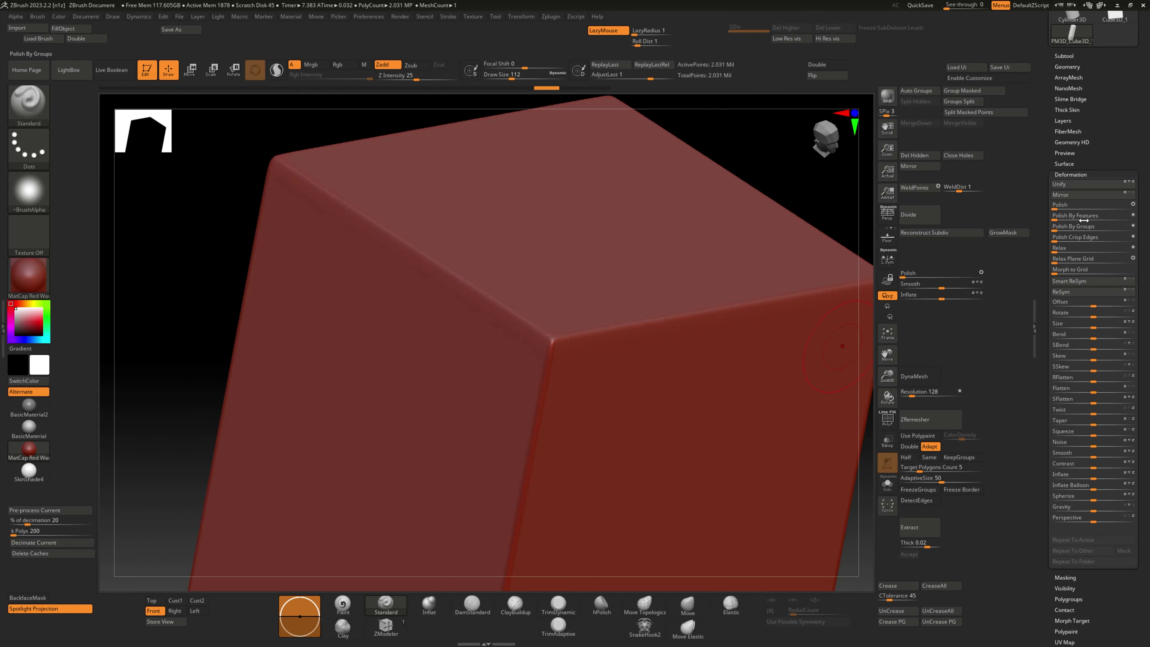
left_click_drag(1054, 209, 1057, 209)
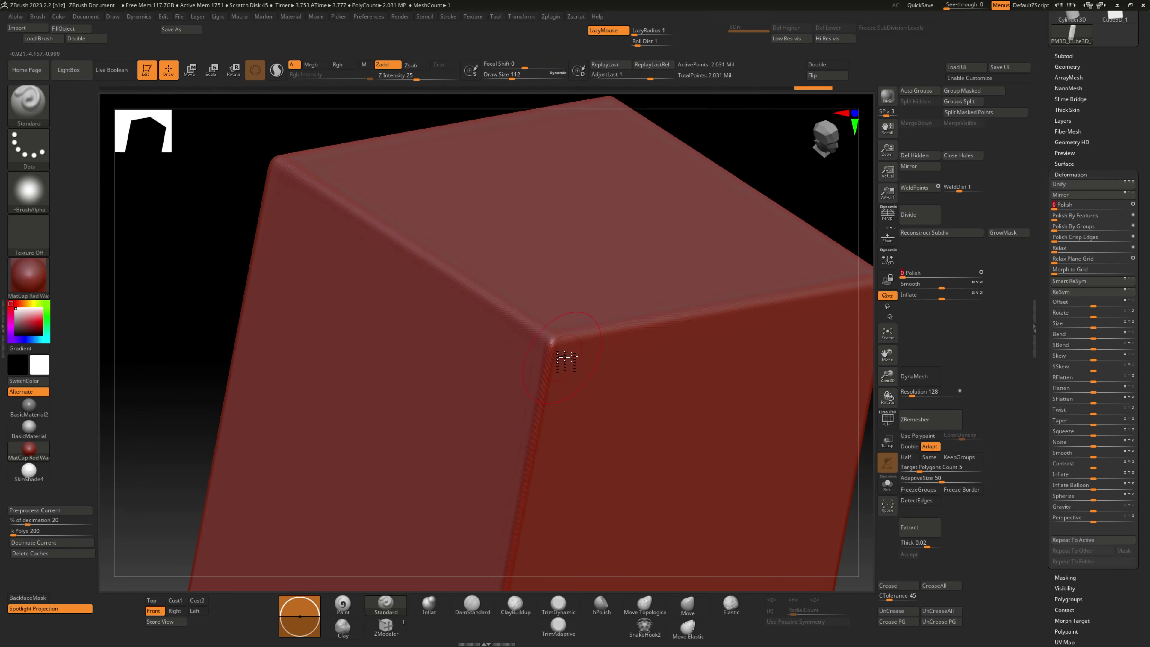
right_click_drag(584, 352, 535, 335)
Step: Raise Polish strength to 27 and apply it to round the box's edges
mouse_move(471, 235)
right_mouse_down()
mouse_move(623, 359)
mouse_move(504, 339)
mouse_move(547, 332)
right_mouse_up()
key("space")
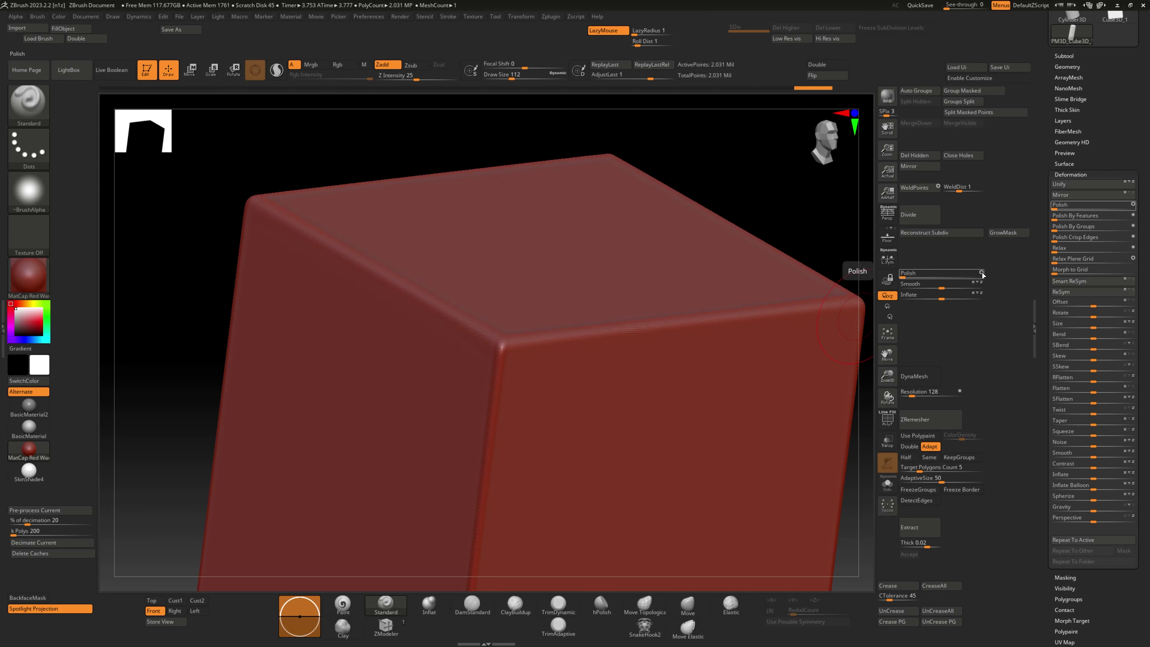
mouse_move(719, 360)
right_mouse_down()
mouse_move(506, 399)
mouse_move(590, 380)
mouse_move(560, 398)
mouse_move(588, 390)
mouse_move(495, 367)
mouse_move(547, 385)
mouse_move(450, 313)
right_mouse_up()
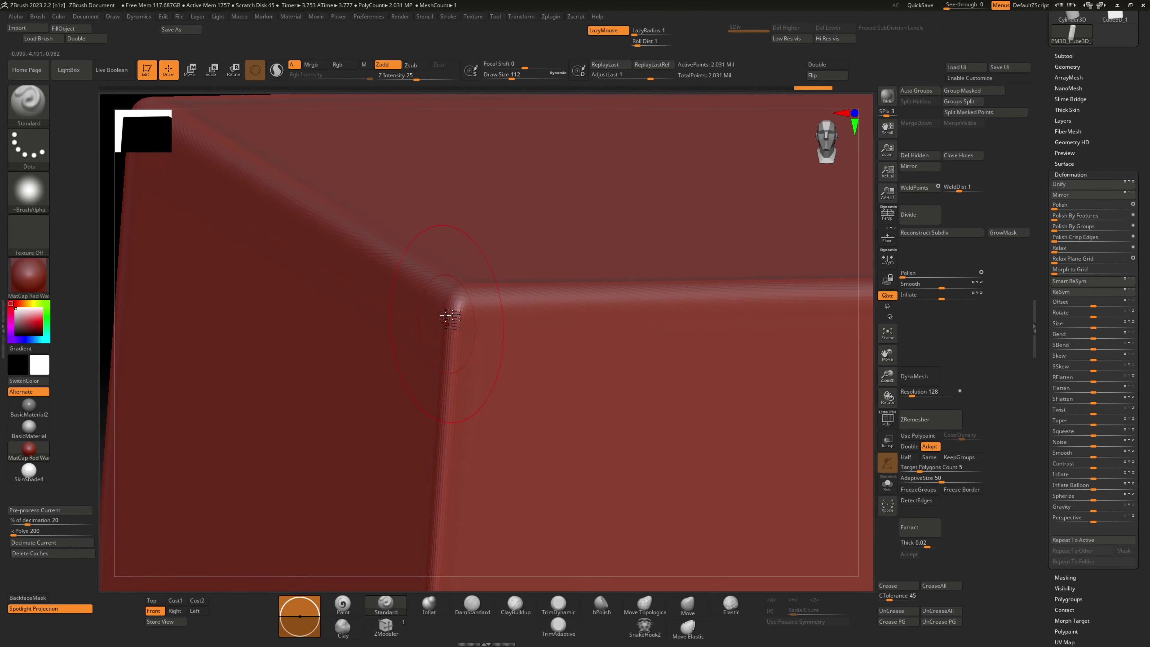
right_click_drag(351, 234, 358, 241)
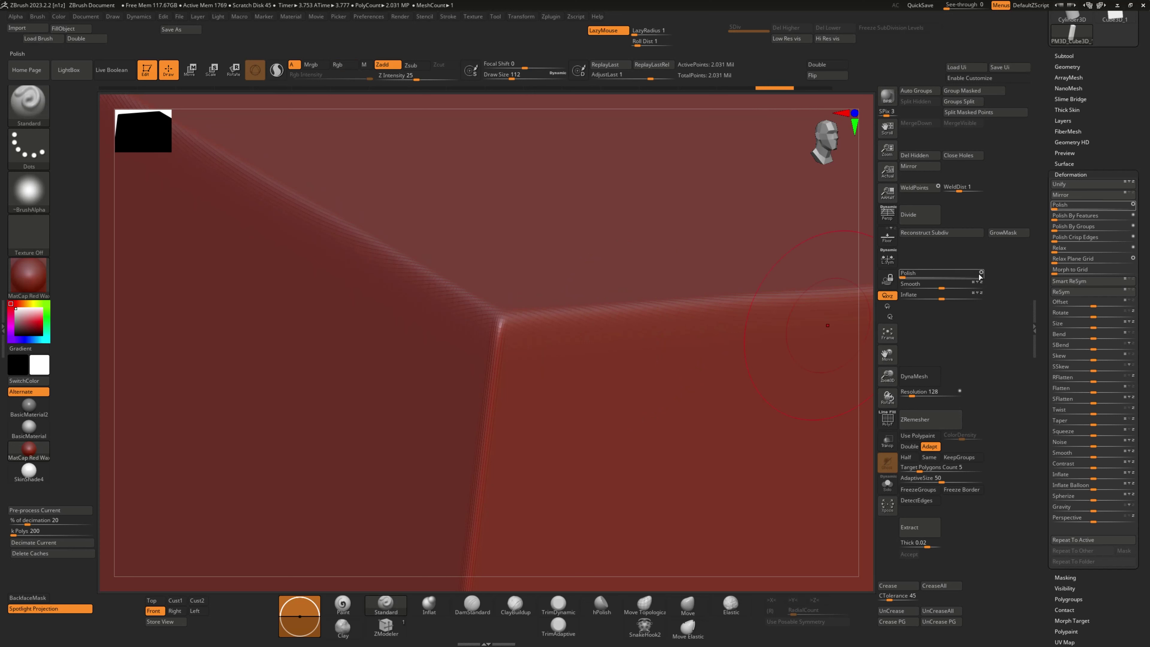
left_click_drag(907, 276, 925, 277)
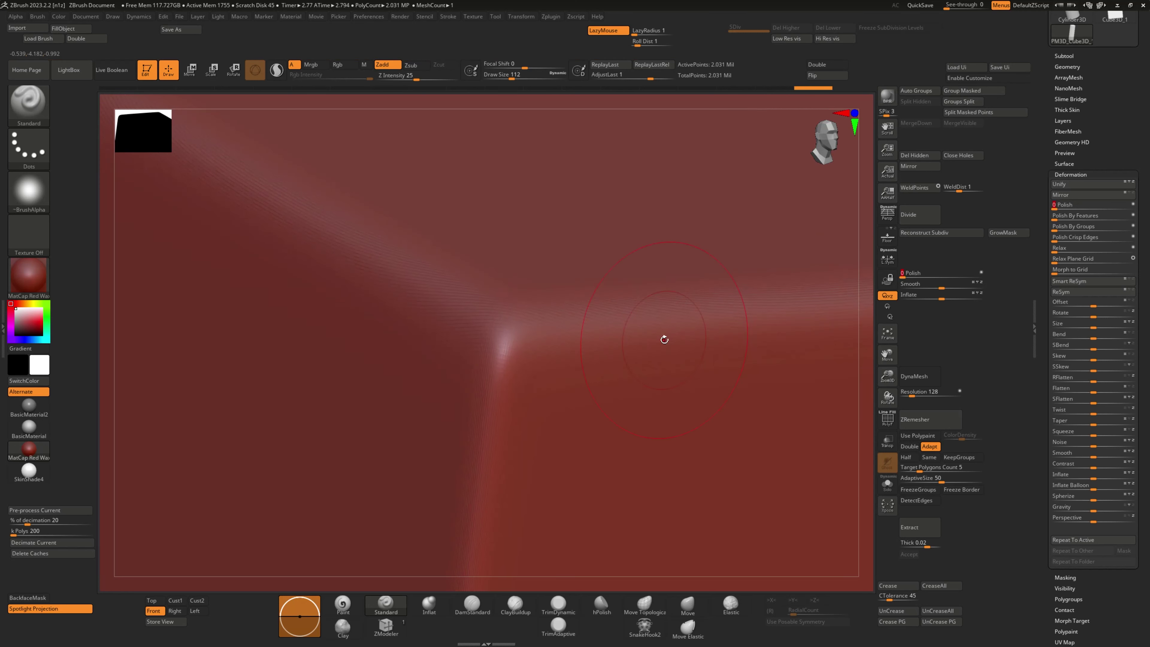
left_click_drag(663, 340, 663, 339)
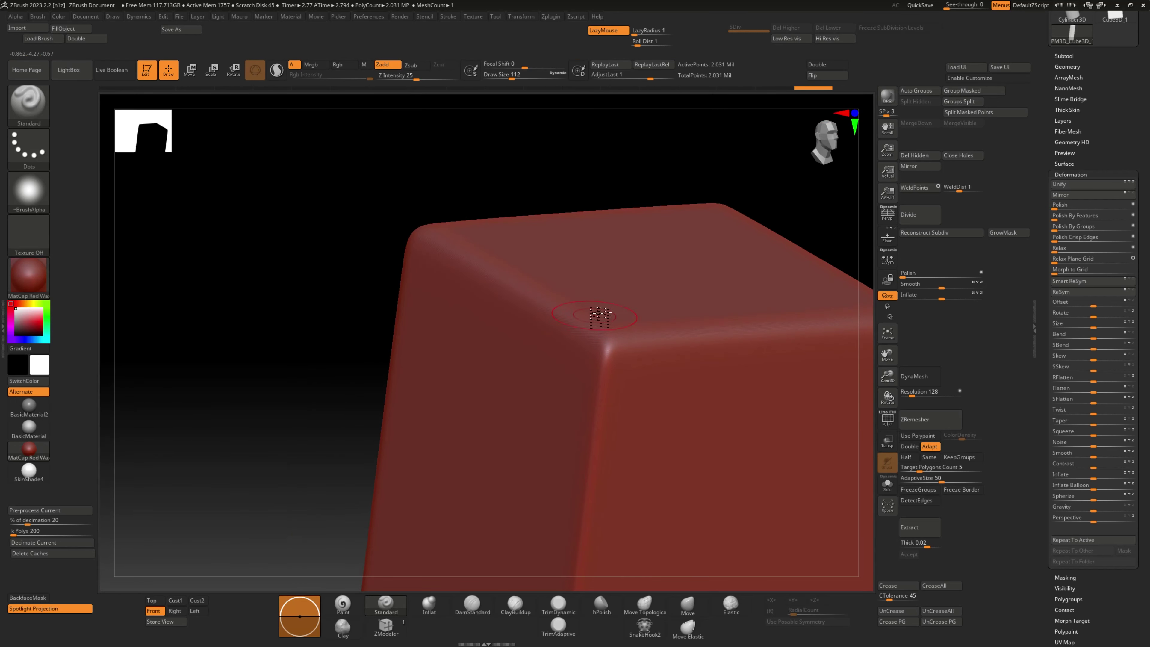
Step: Rotate to a three-quarter view and zoom out to see the whole box
right_click_drag(595, 315, 585, 291, "shift")
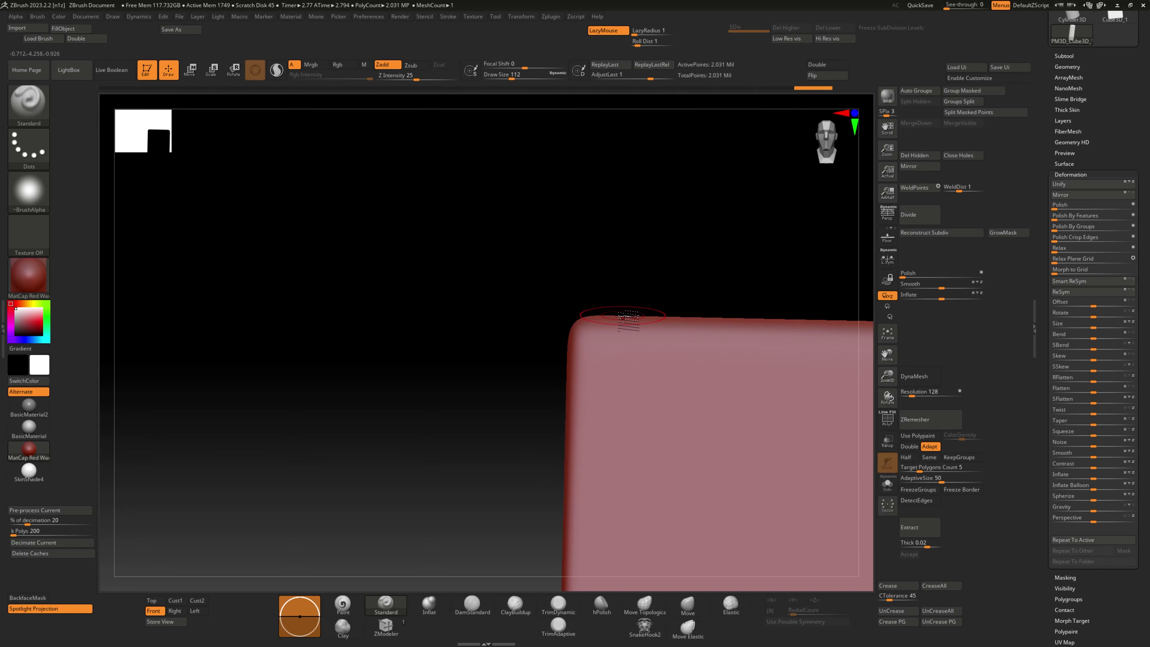
mouse_move(573, 355)
right_mouse_down()
mouse_move(634, 399)
mouse_move(565, 354)
mouse_move(795, 372)
right_mouse_up()
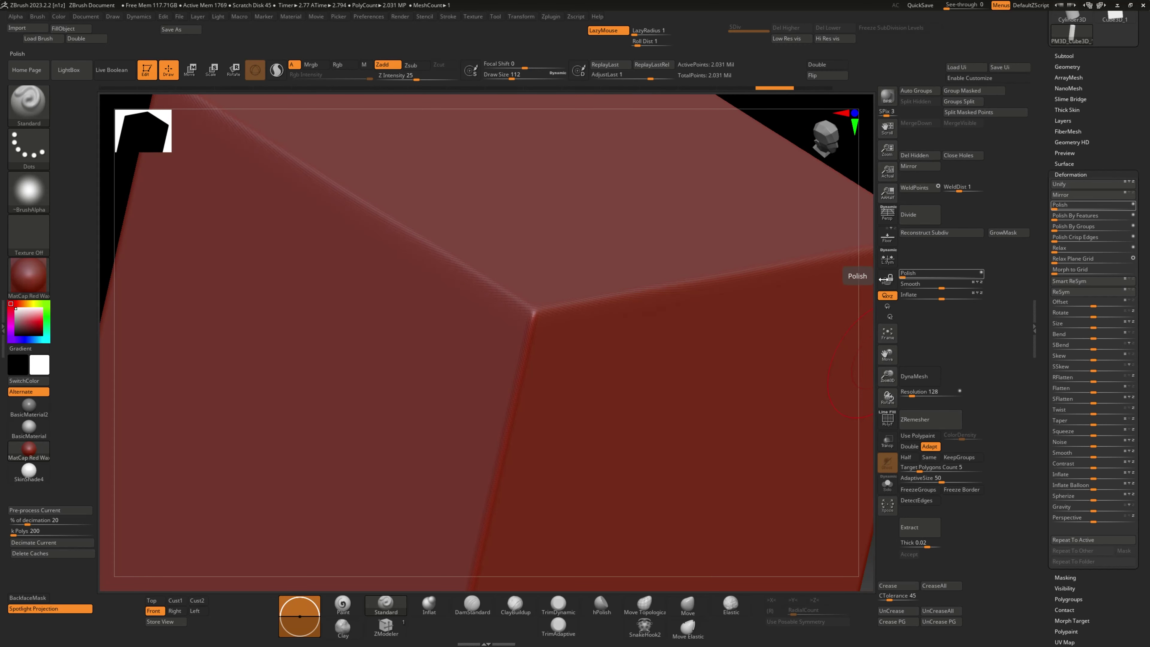
mouse_move(451, 337)
right_mouse_down("ctrl")
mouse_move(574, 379)
mouse_move(547, 360)
mouse_move(539, 368)
mouse_move(632, 366)
right_mouse_up("ctrl")
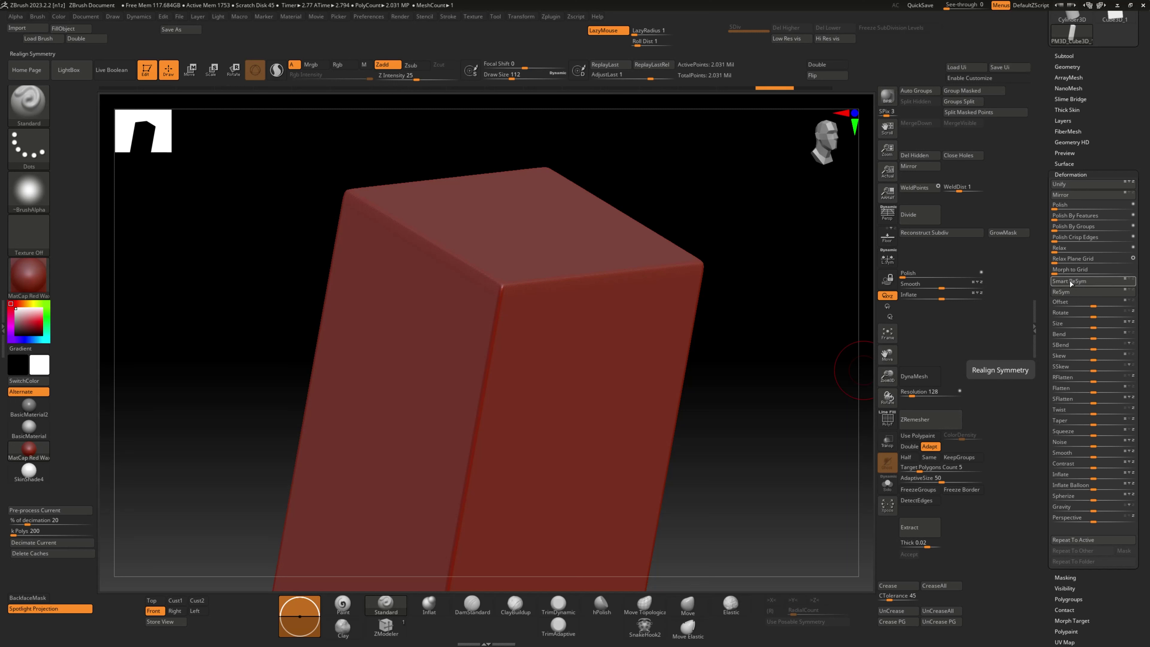
Step: Orbit and zoom until the box fills the view in an upright pose
mouse_move(643, 362)
right_mouse_down()
mouse_move(606, 377)
mouse_move(575, 329)
mouse_move(574, 343)
right_mouse_up()
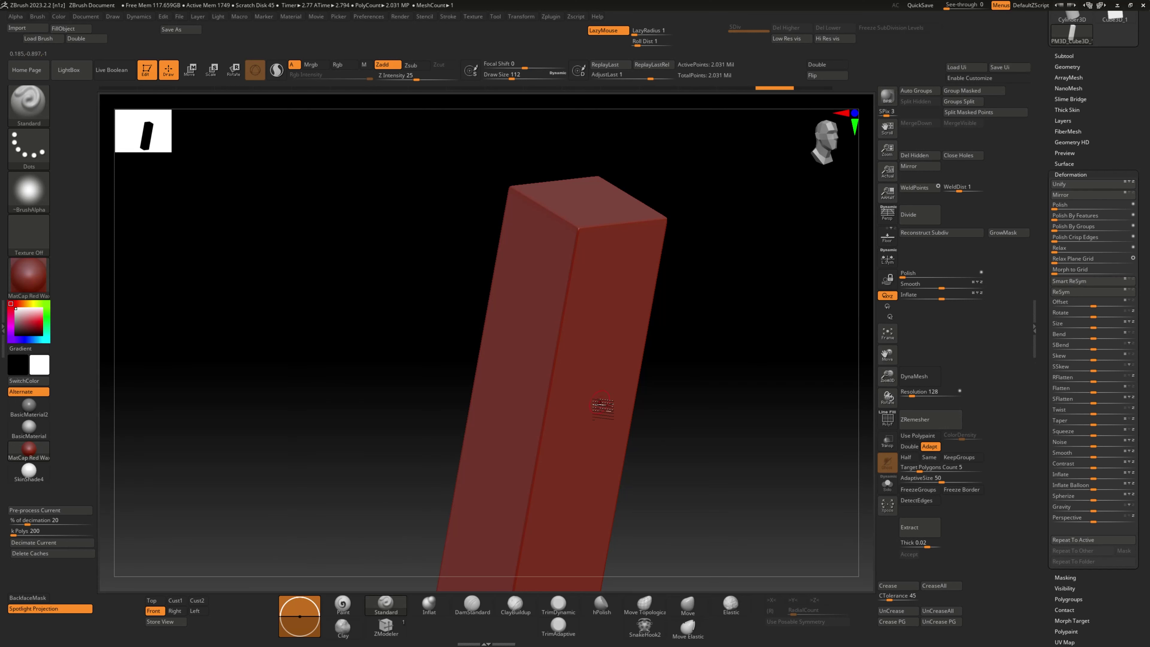
mouse_move(598, 403)
right_mouse_down()
mouse_move(616, 373)
mouse_move(573, 296)
right_mouse_up()
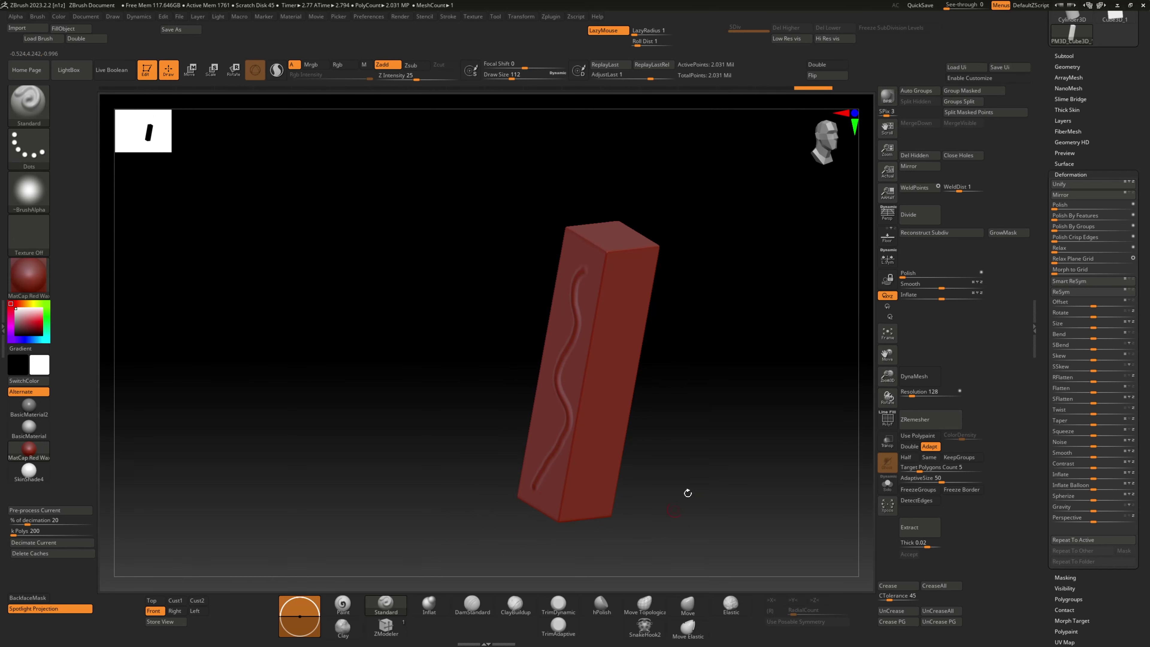
mouse_move(687, 493)
right_mouse_down()
mouse_move(662, 475)
mouse_move(637, 418)
mouse_move(570, 430)
mouse_move(582, 426)
mouse_move(569, 376)
right_mouse_up()
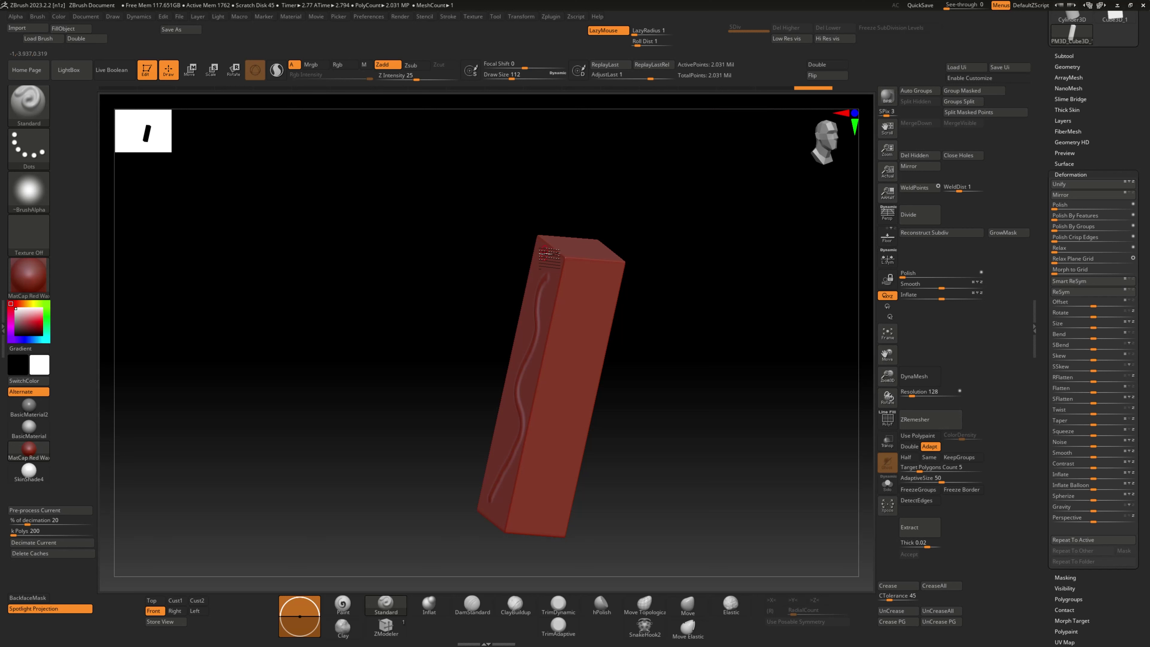
right_click_drag(549, 256, 556, 264)
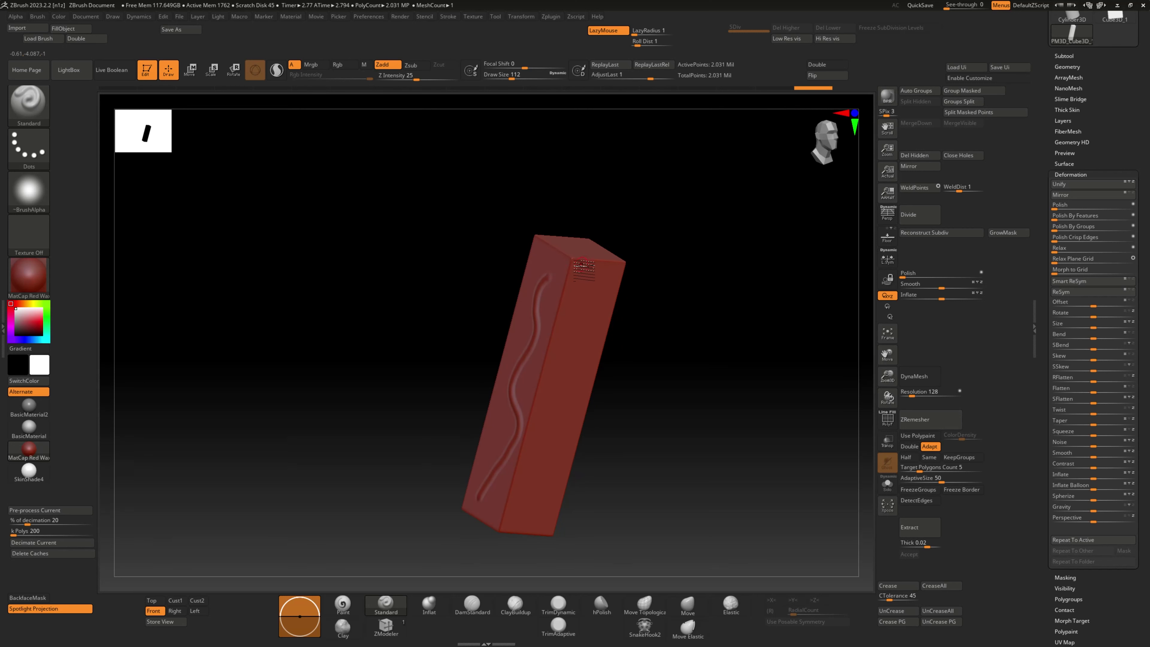
mouse_move(631, 398)
right_mouse_down()
mouse_move(623, 419)
mouse_move(513, 349)
mouse_move(546, 394)
mouse_move(526, 403)
mouse_move(544, 411)
mouse_move(484, 317)
mouse_move(531, 342)
right_mouse_up()
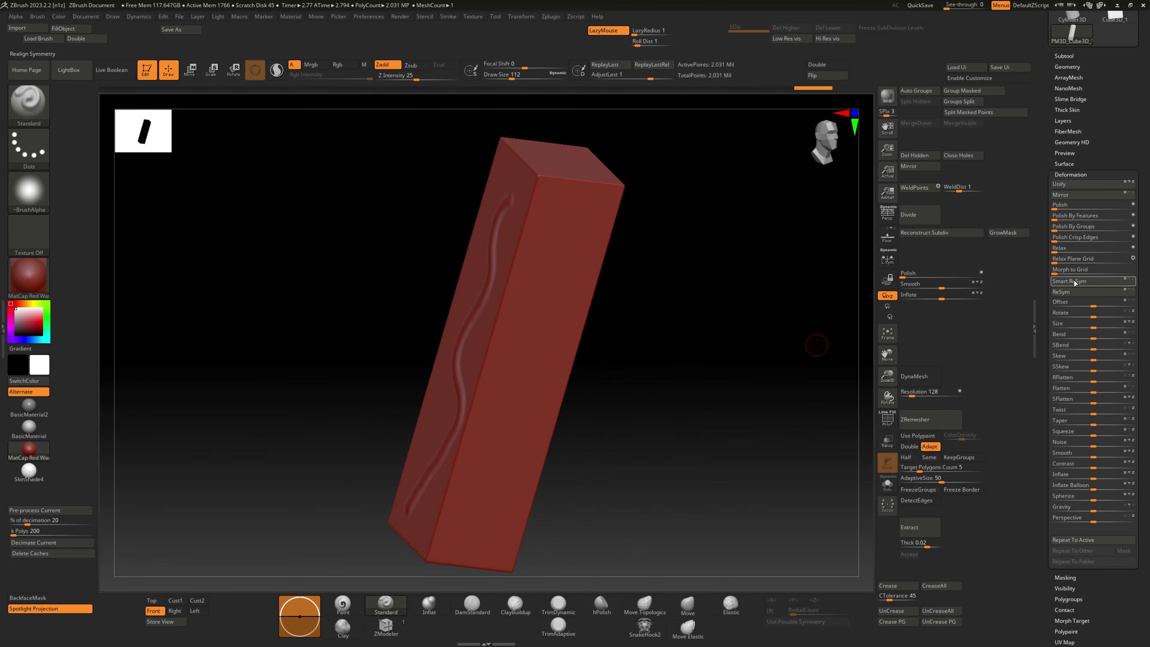
mouse_move(834, 325)
right_mouse_down()
mouse_move(697, 342)
mouse_move(1078, 333)
right_mouse_up()
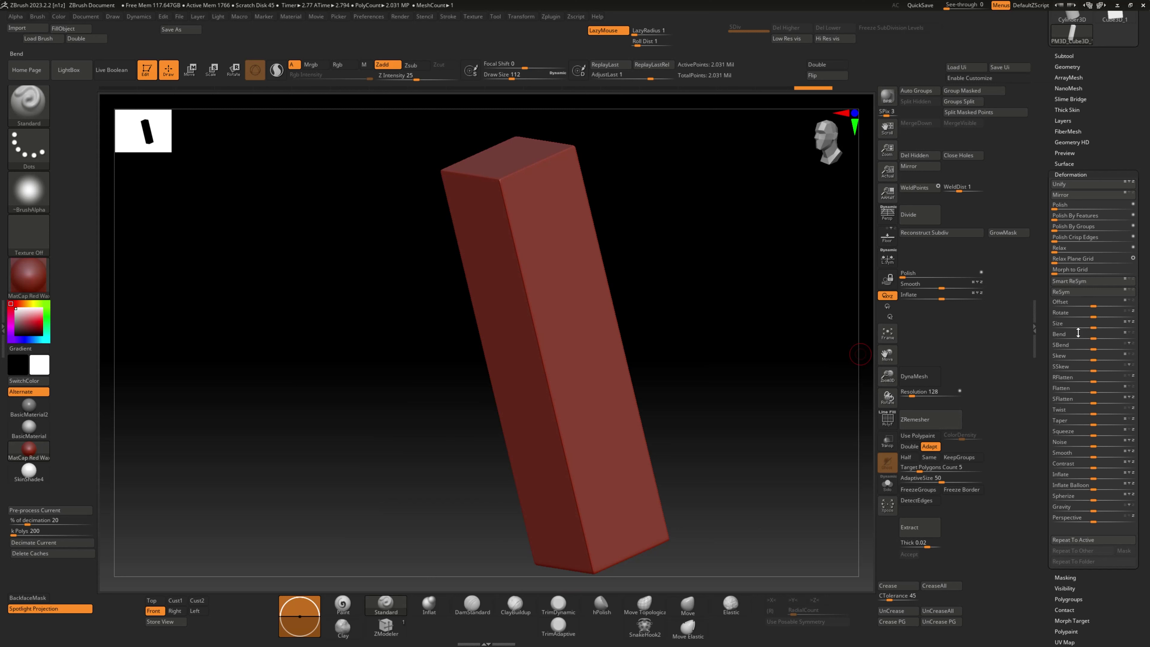
Step: Realign the mesh symmetry and orbit until the wavy-stroke face shows
left_click(1078, 283)
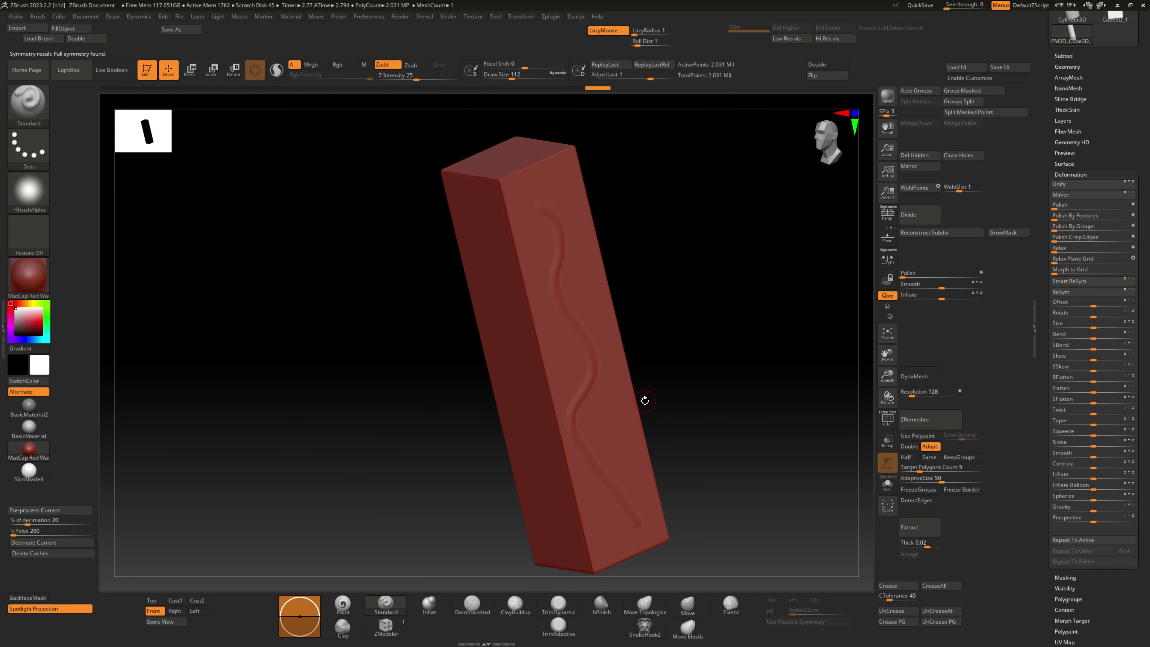
right_click_drag(563, 356, 485, 278)
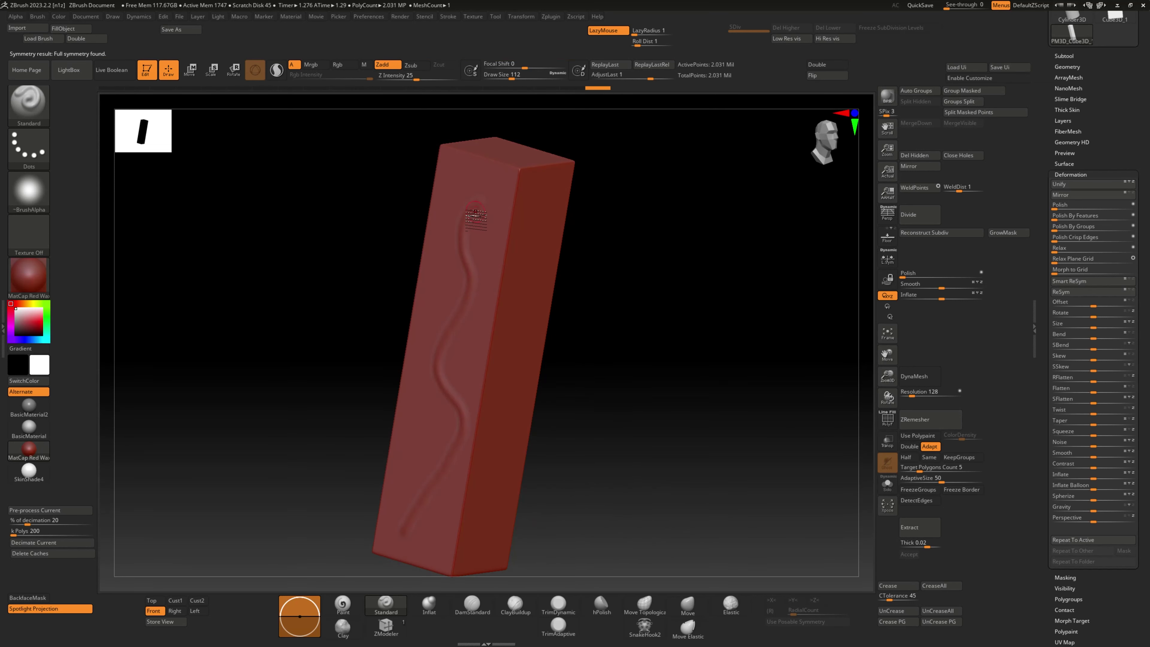
right_click_drag(541, 487, 574, 225)
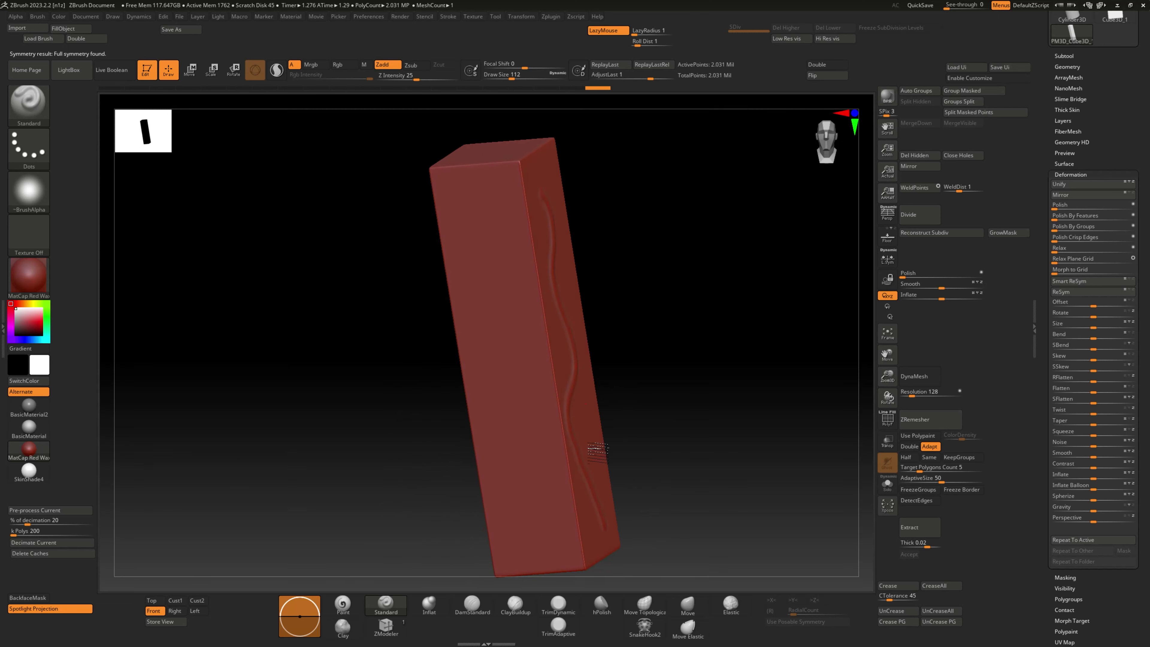
mouse_move(598, 449)
right_mouse_down()
mouse_move(688, 432)
mouse_move(648, 397)
right_mouse_up()
key("space")
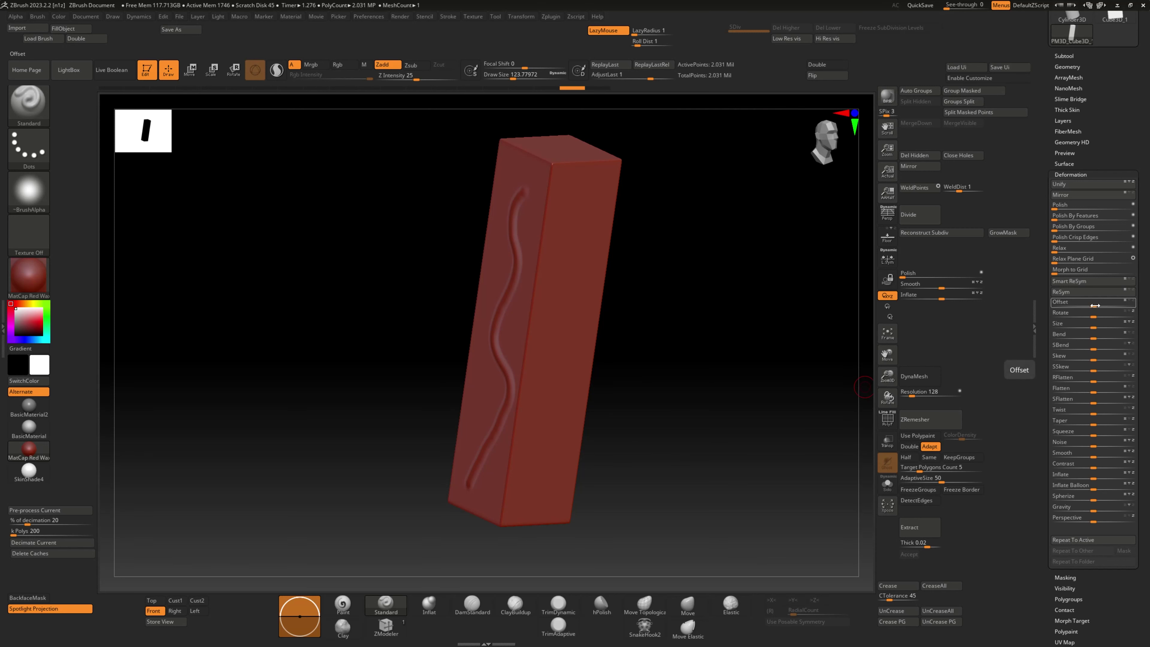
mouse_move(1095, 306)
left_mouse_down()
mouse_move(1077, 306)
mouse_move(1126, 312)
left_mouse_up()
key("ctrl")
key("ctrl+z")
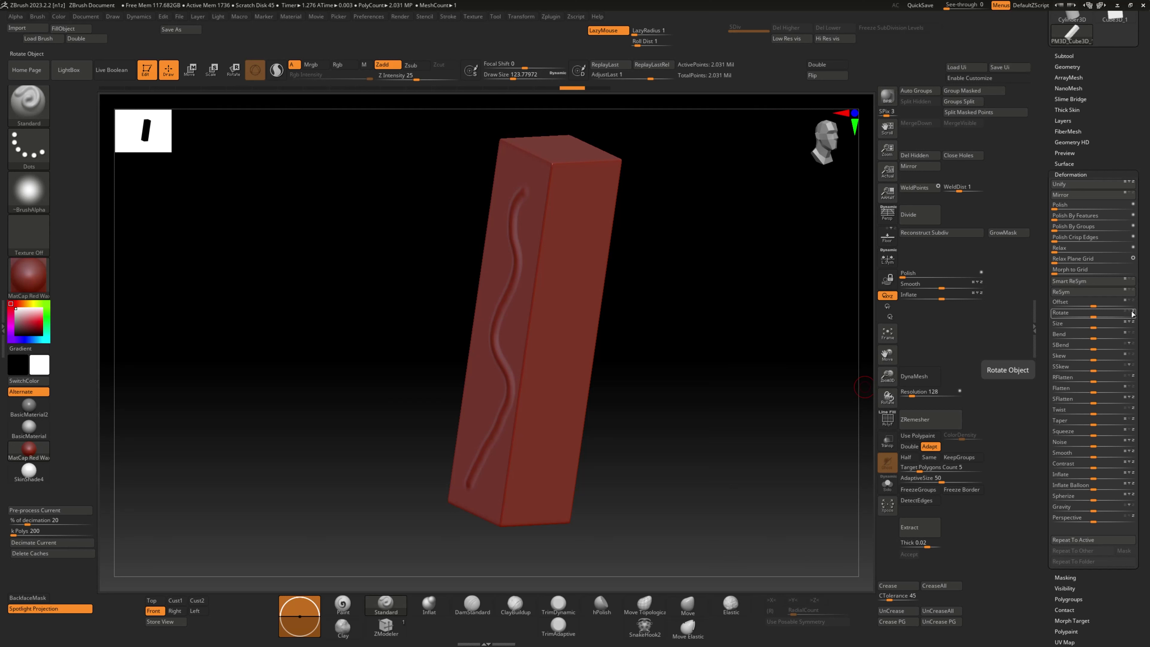
left_click_drag(1093, 326, 1106, 327)
key("ctrl")
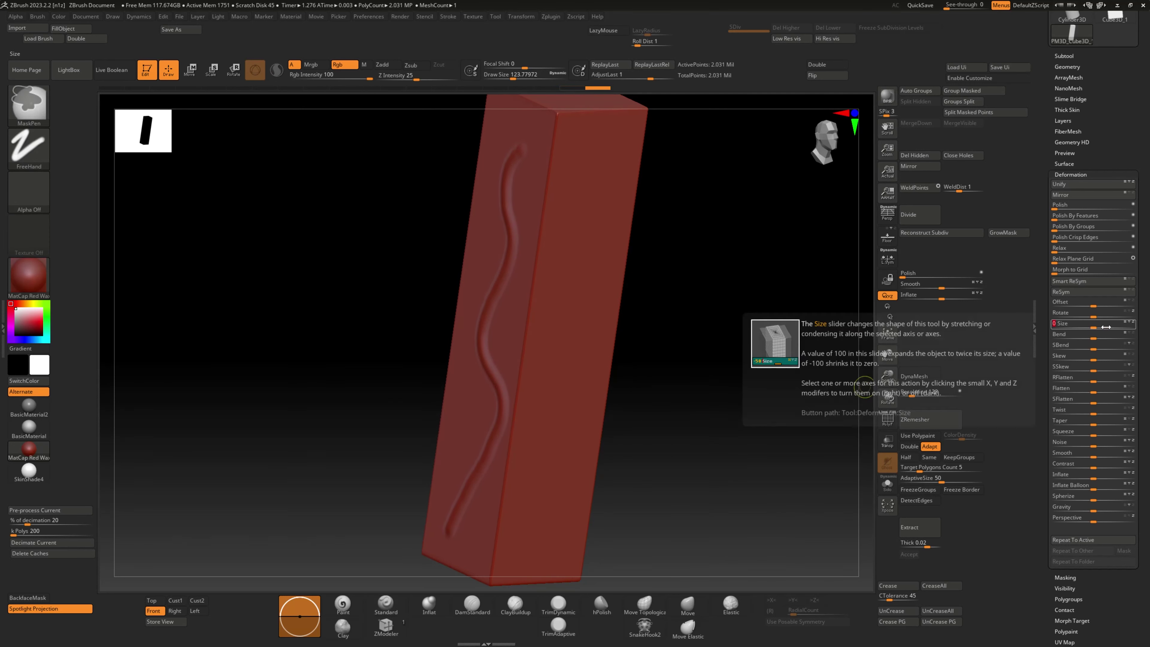
key("ctrl+z")
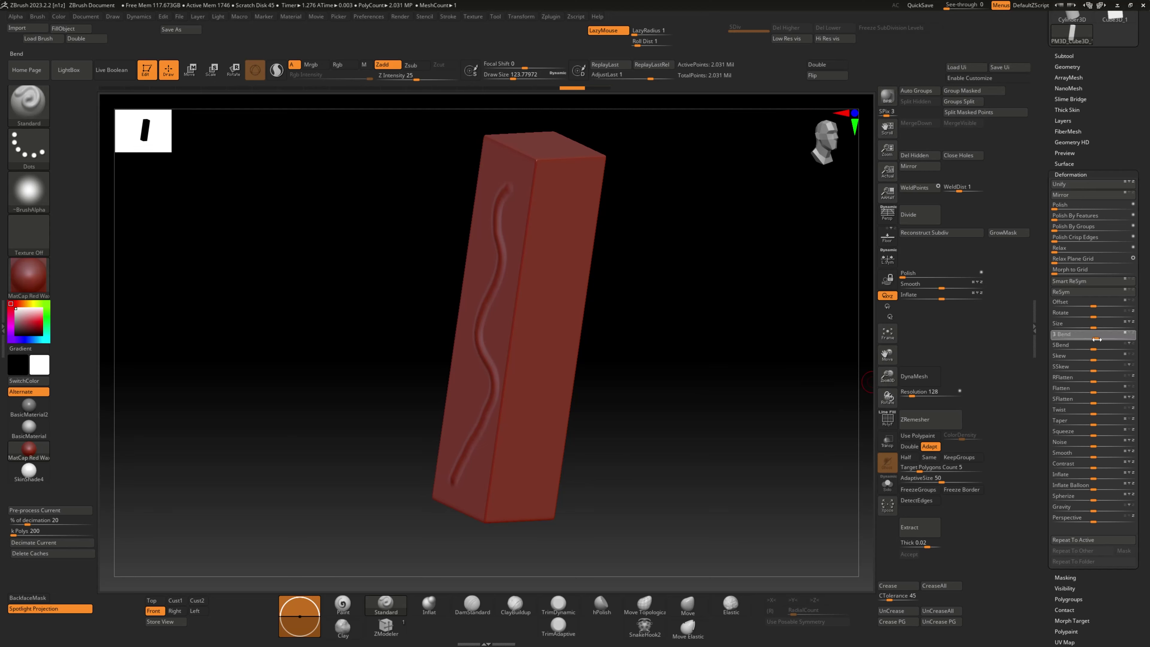
Step: Try Bend and SBend at several strengths, including a ring bend, undoing each
left_click_drag(1096, 339, 954, 348)
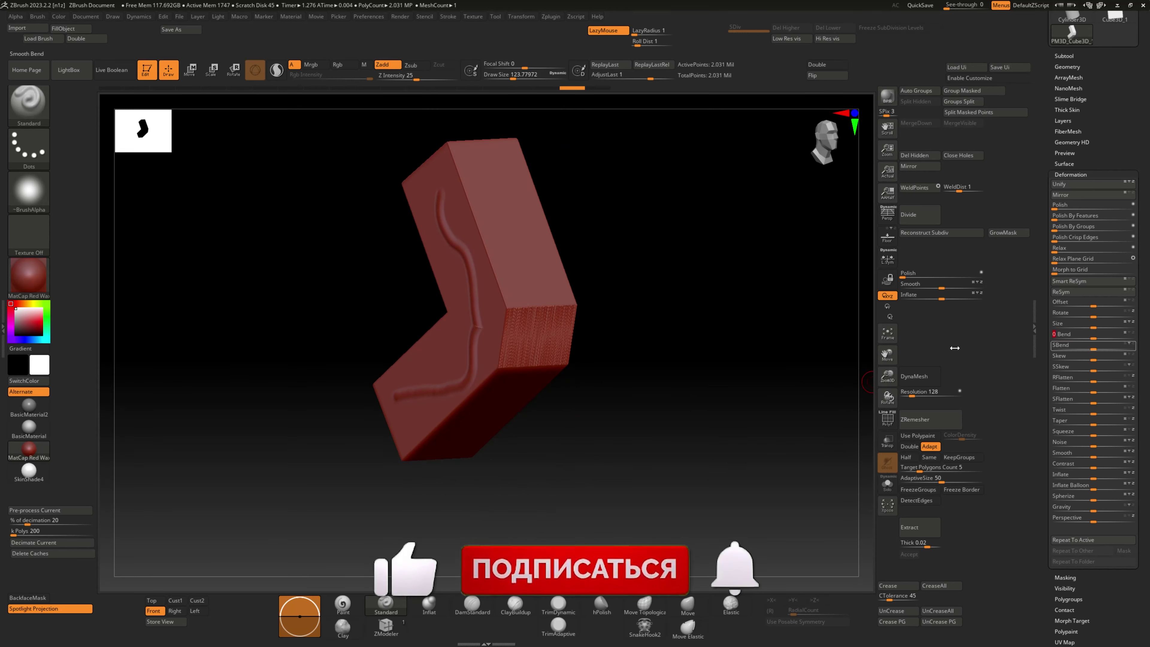
key("ctrl+z")
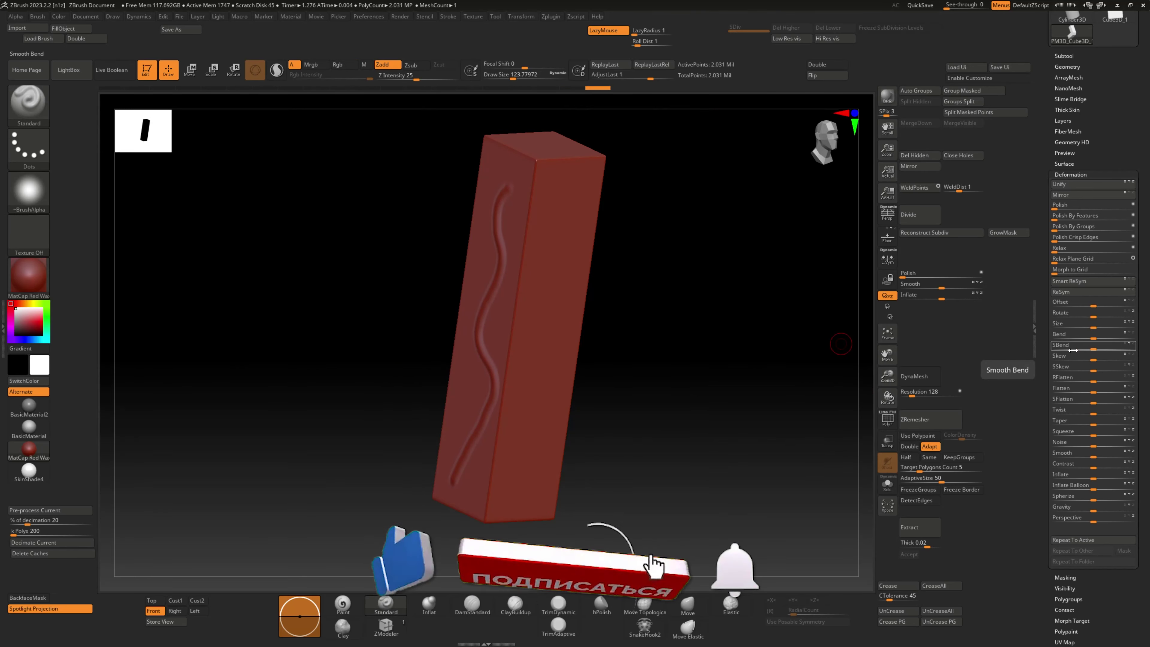
left_click_drag(1072, 350, 1106, 349)
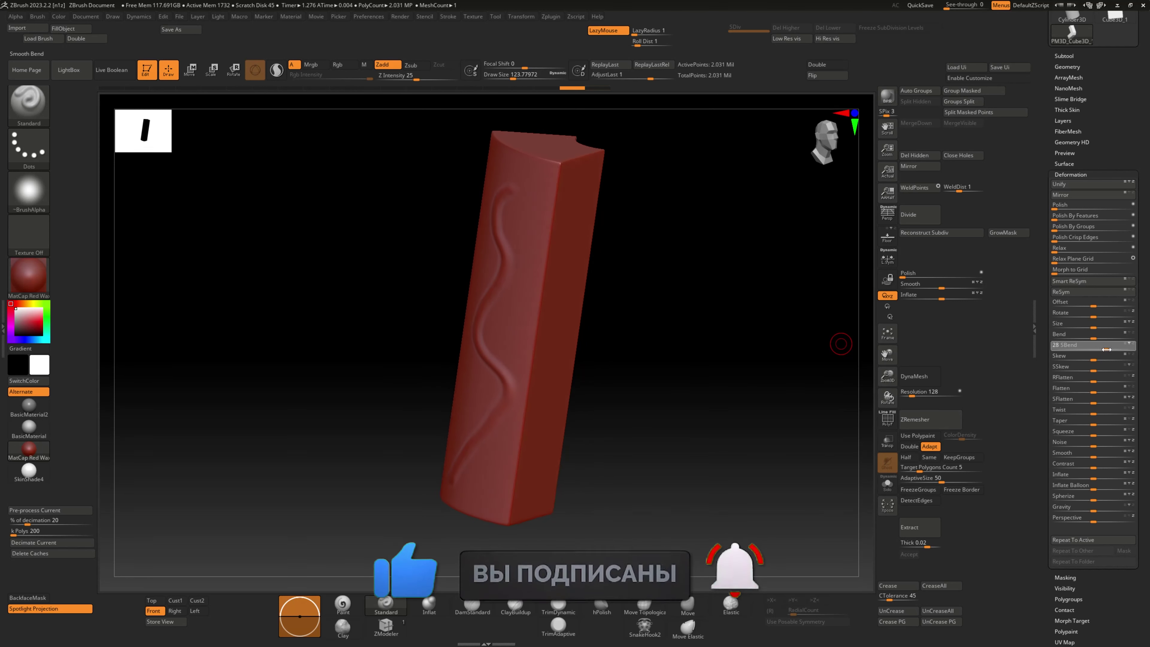
left_click_drag(632, 349, 688, 354)
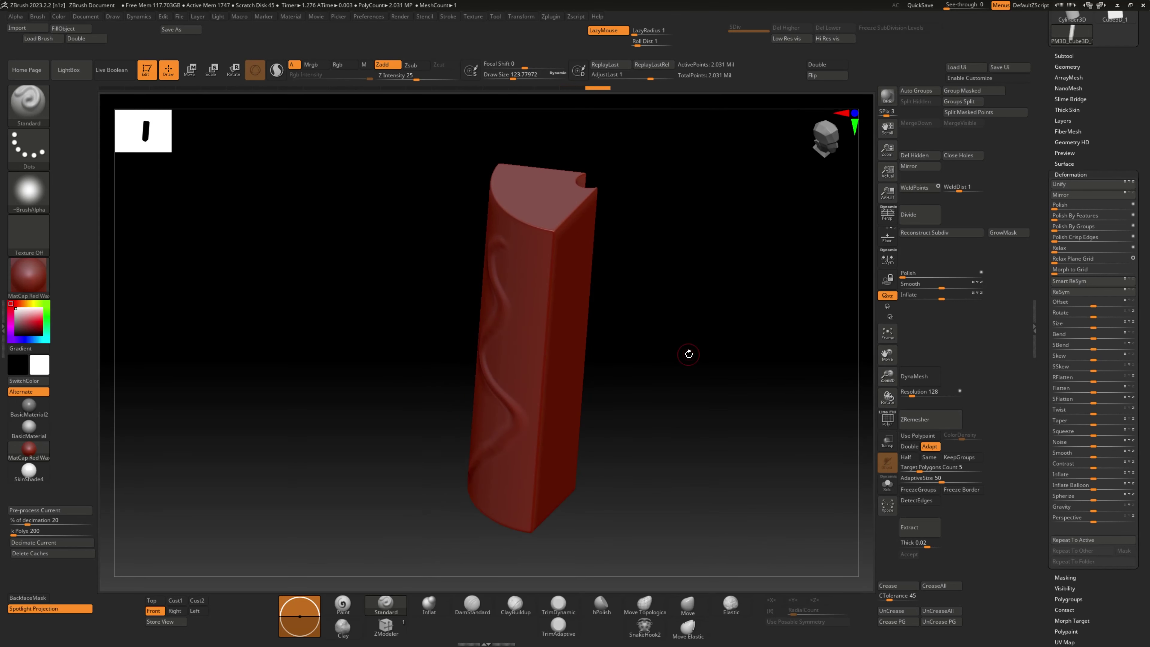
key("ctrl+z")
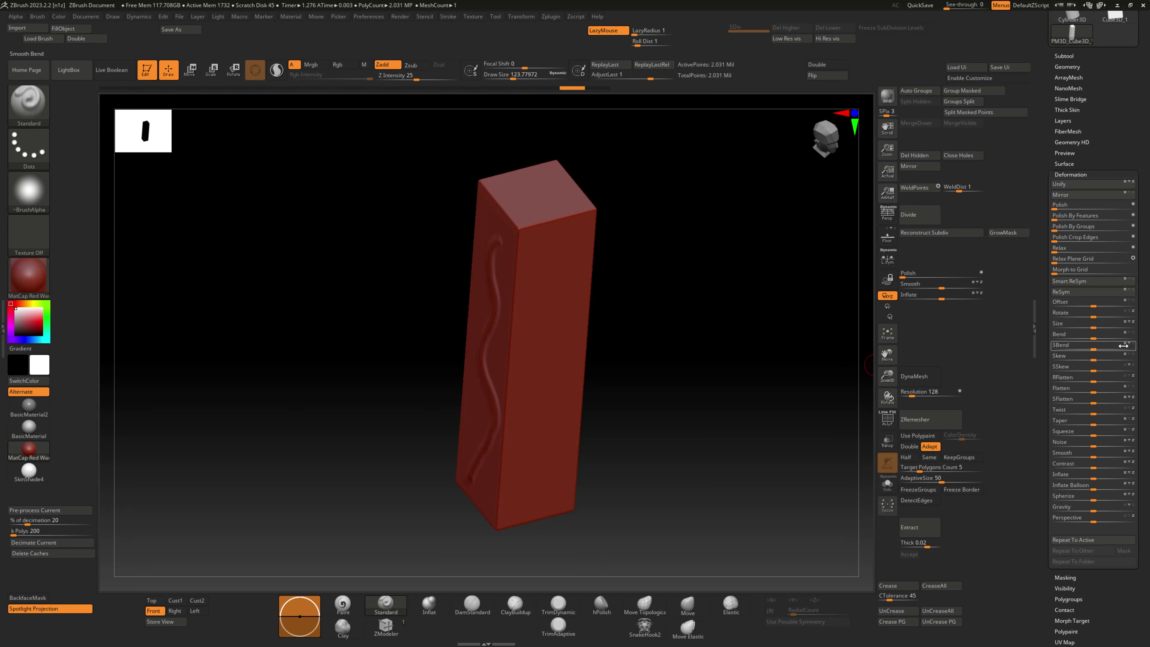
left_click_drag(1128, 346, 1088, 349)
mouse_move(1126, 346)
left_mouse_down()
mouse_move(791, 365)
mouse_move(769, 334)
left_mouse_up()
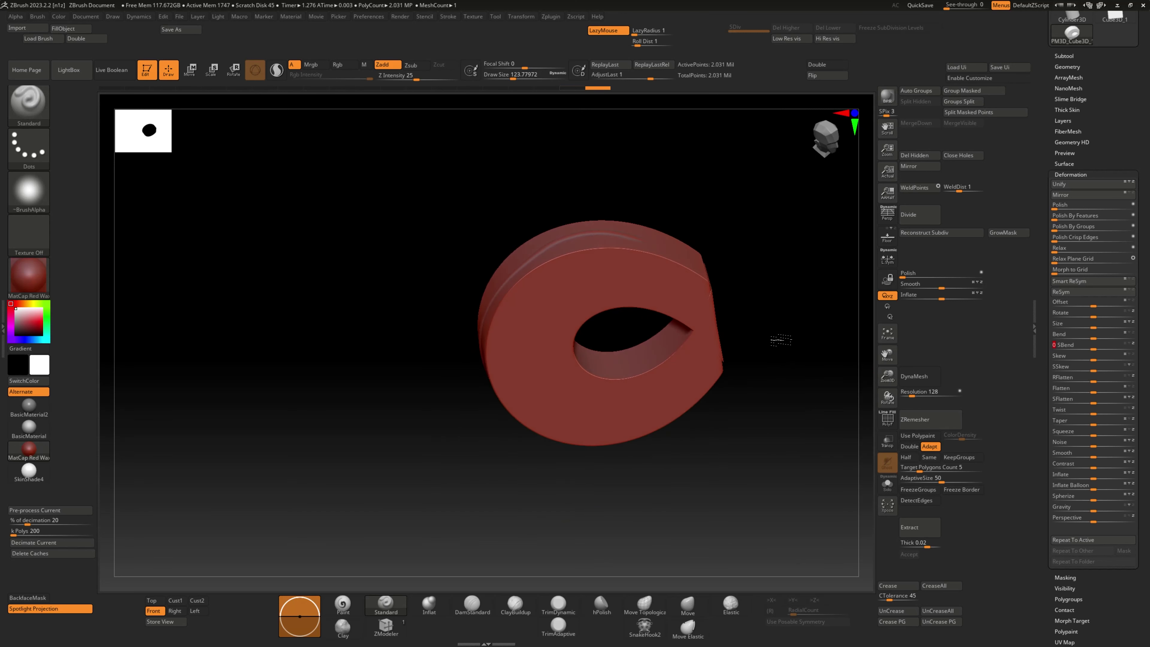
key("ctrl+z")
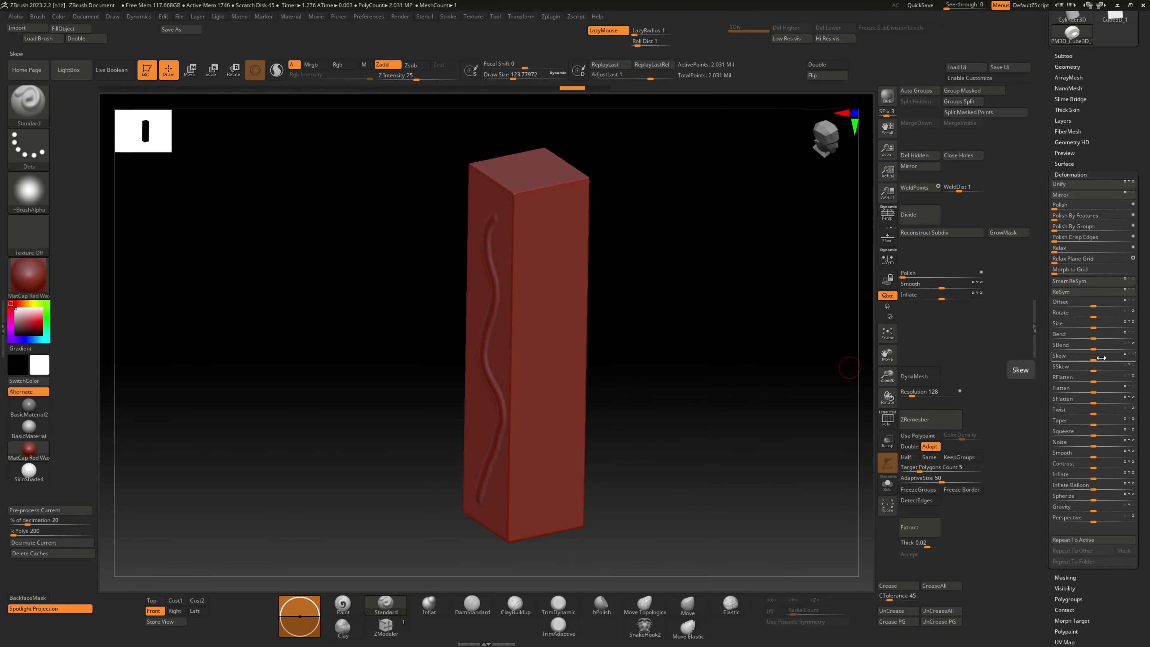
Step: Try Skew on the box with undos, then apply a smooth rounded SSkew
left_click_drag(1094, 360, 1107, 360)
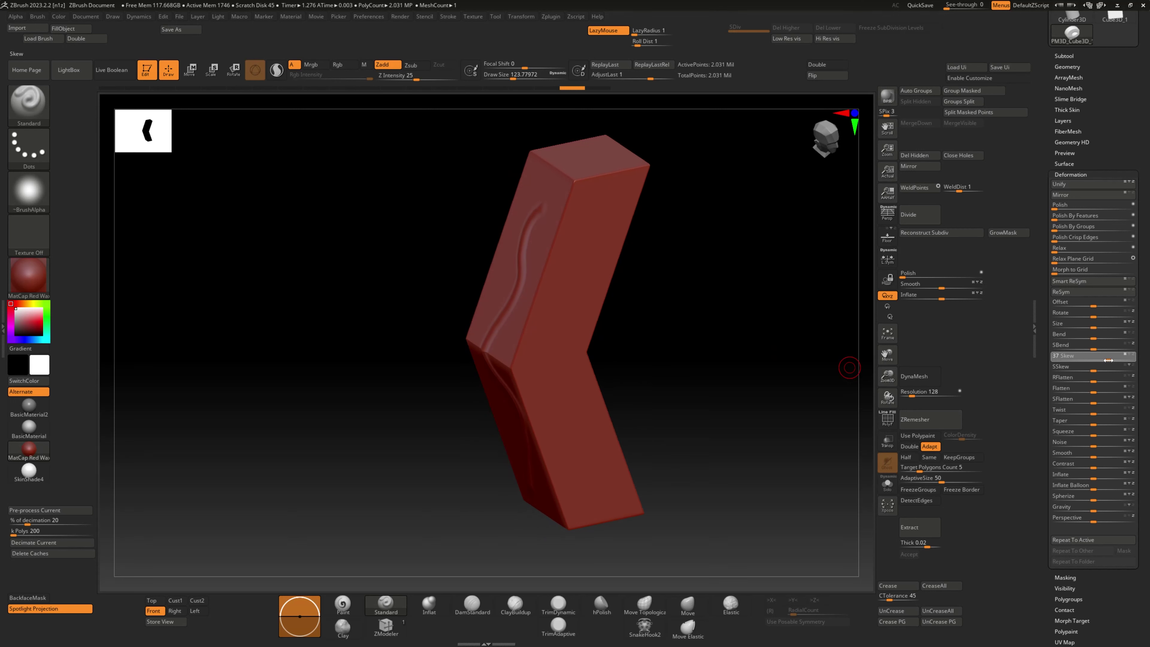
key("ctrl+z")
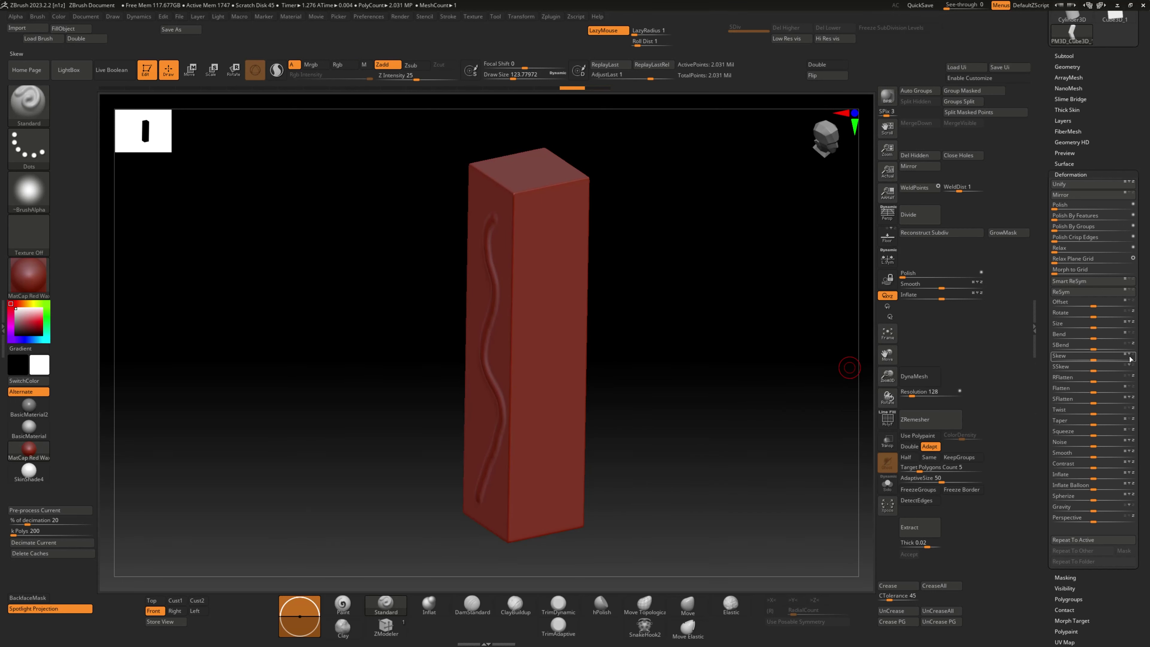
left_click_drag(1091, 359, 1134, 353)
left_click_drag(1089, 358, 1109, 358)
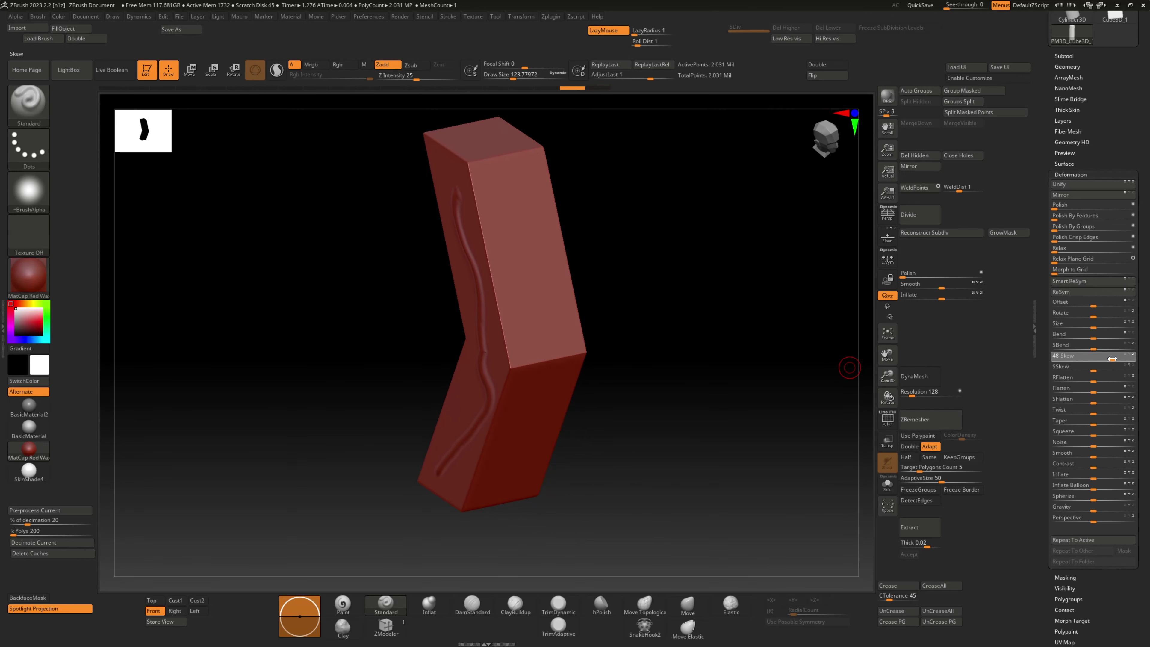
key("ctrl+z")
mouse_move(1087, 366)
left_mouse_down()
mouse_move(1123, 370)
mouse_move(1093, 368)
left_mouse_up()
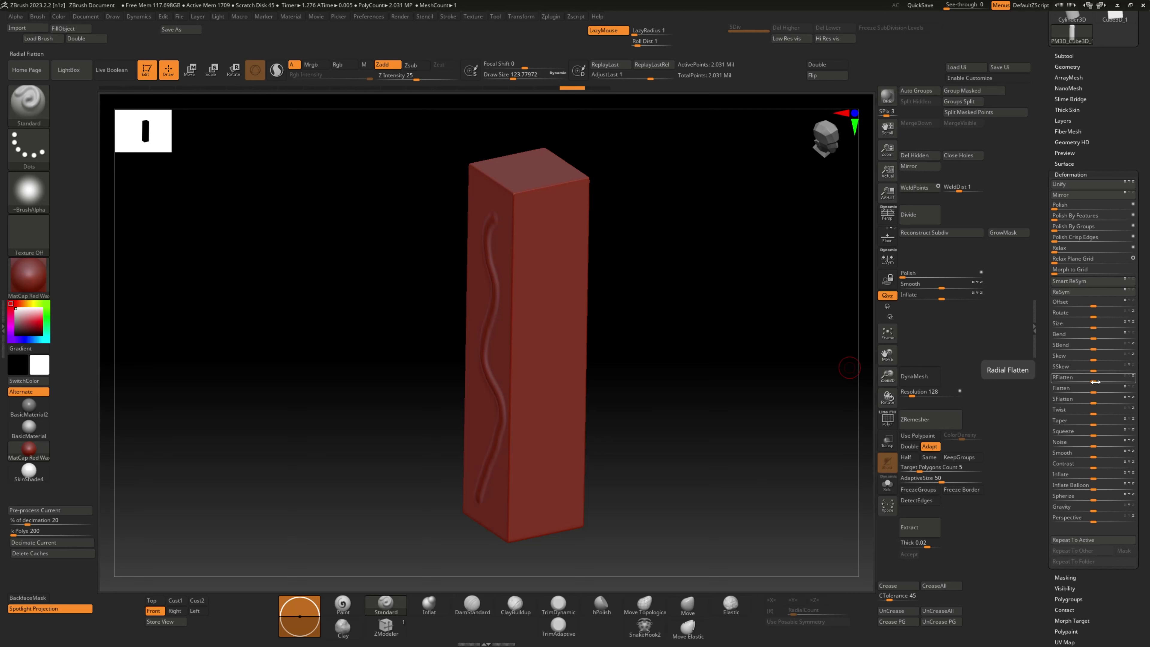
Step: Try RFlatten into a round disc and SFlatten into a fan shape
mouse_move(1095, 382)
left_mouse_down()
mouse_move(1129, 384)
mouse_move(1051, 386)
mouse_move(1125, 391)
left_mouse_up()
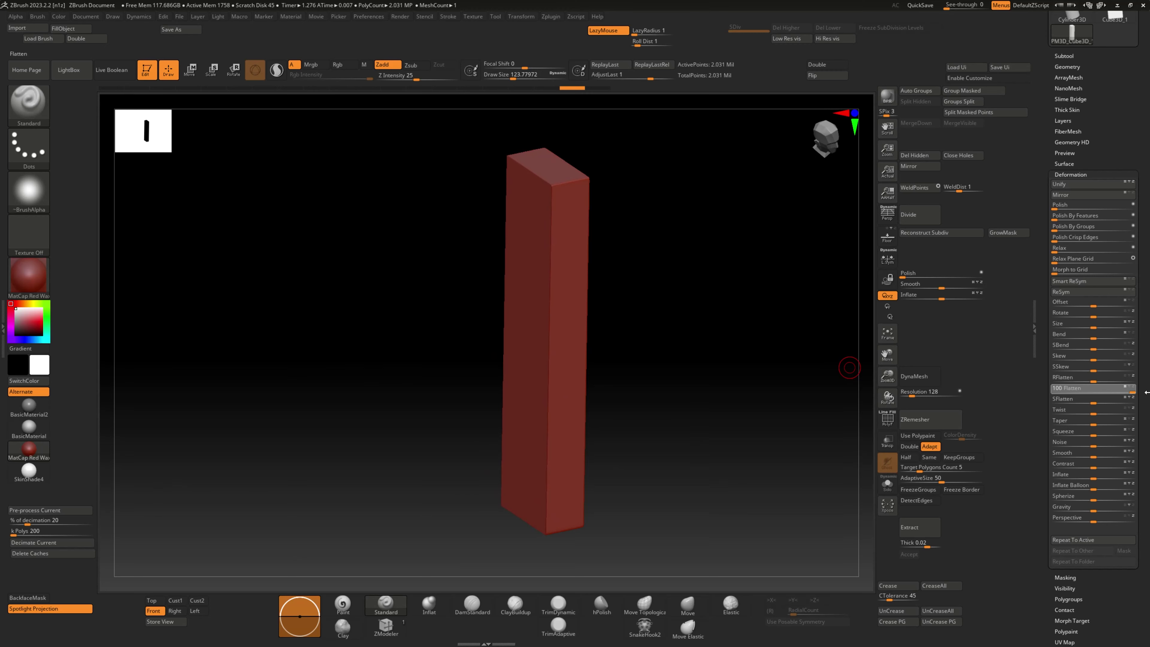
mouse_move(1100, 398)
left_mouse_down()
mouse_move(1126, 402)
mouse_move(1052, 401)
mouse_move(1088, 400)
left_mouse_up()
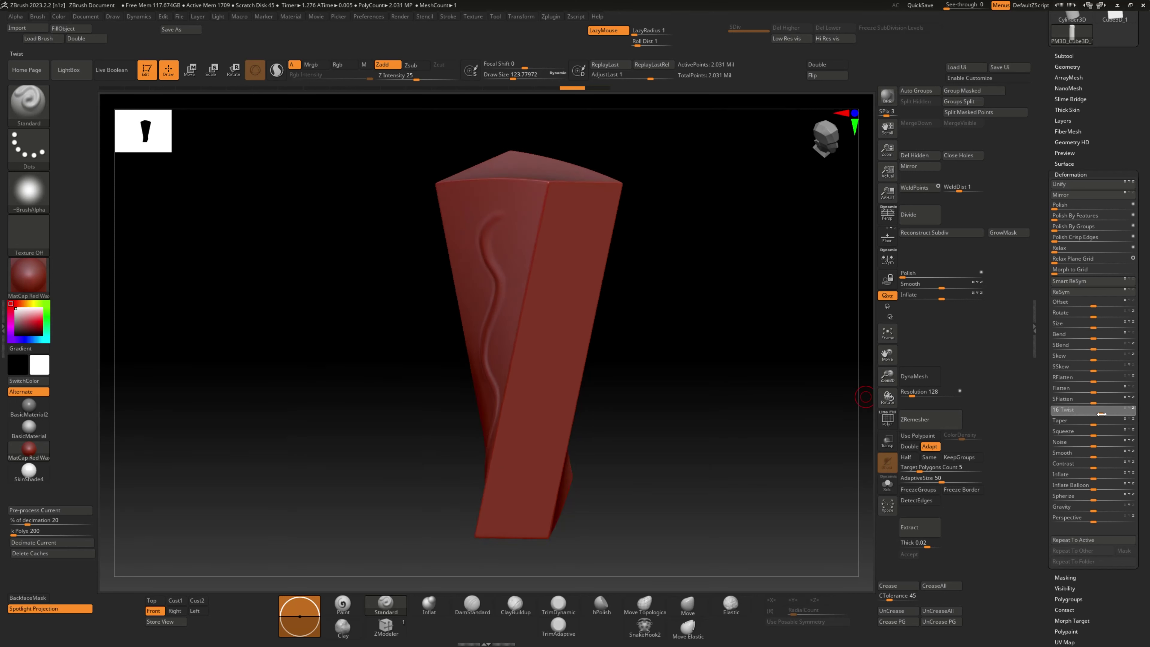
Step: Drag Twist right to coil the box into a spiral, then orbit around it
left_click_drag(1090, 410, 1091, 410)
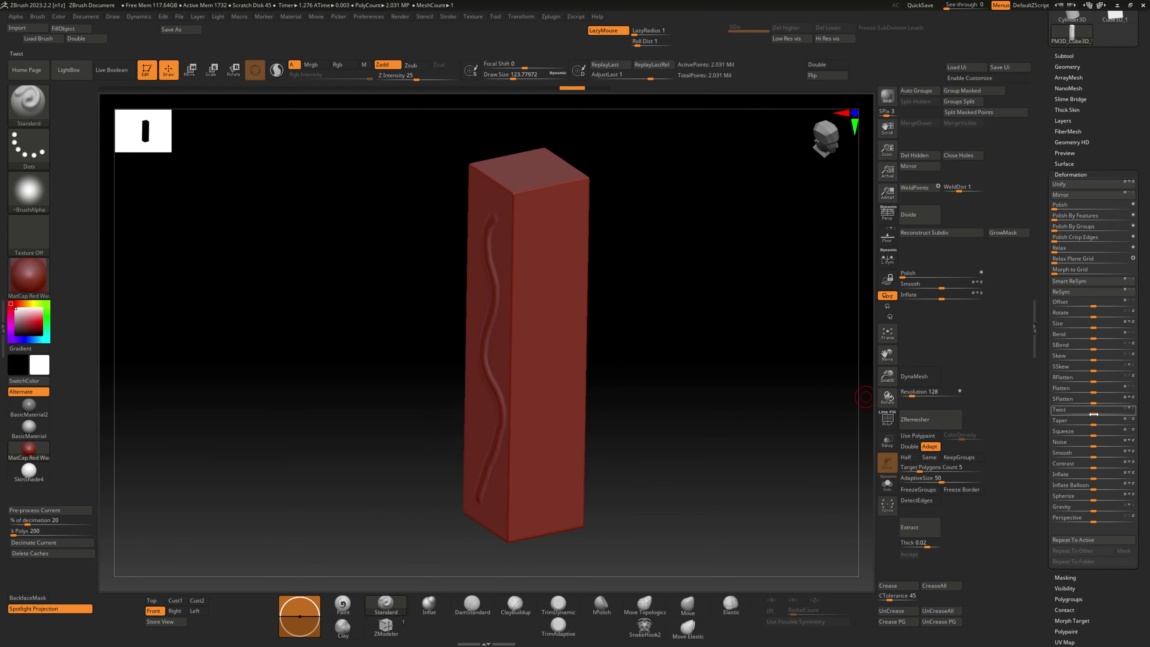
left_click_drag(1093, 413, 1111, 413)
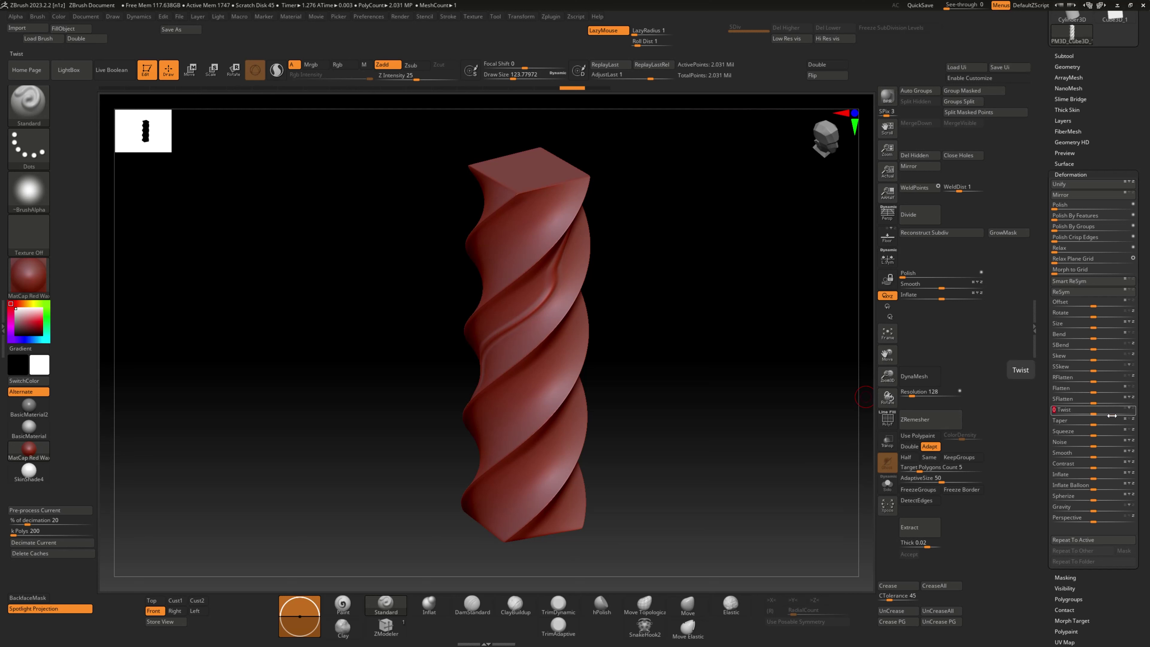
mouse_move(698, 424)
left_mouse_down()
mouse_move(672, 395)
mouse_move(657, 402)
left_mouse_up()
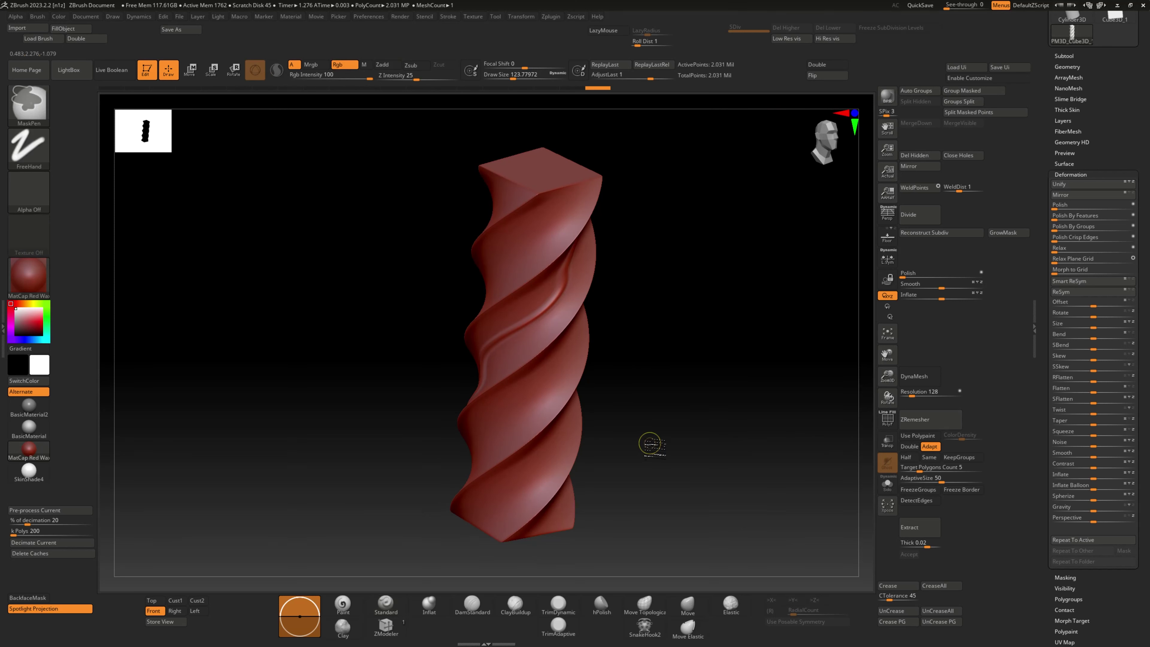
Step: Undo the twist, try Taper in both directions, and reset Taper to 0
key("ctrl+z")
left_click_drag(1096, 425, 1132, 421)
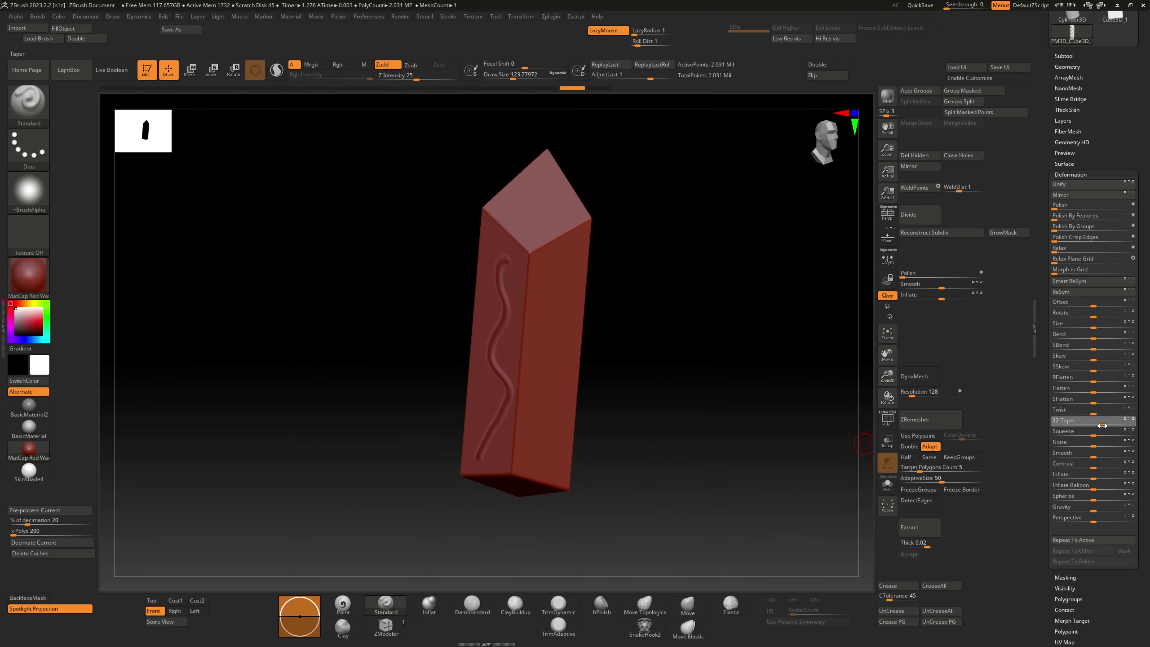
key("ctrl+z")
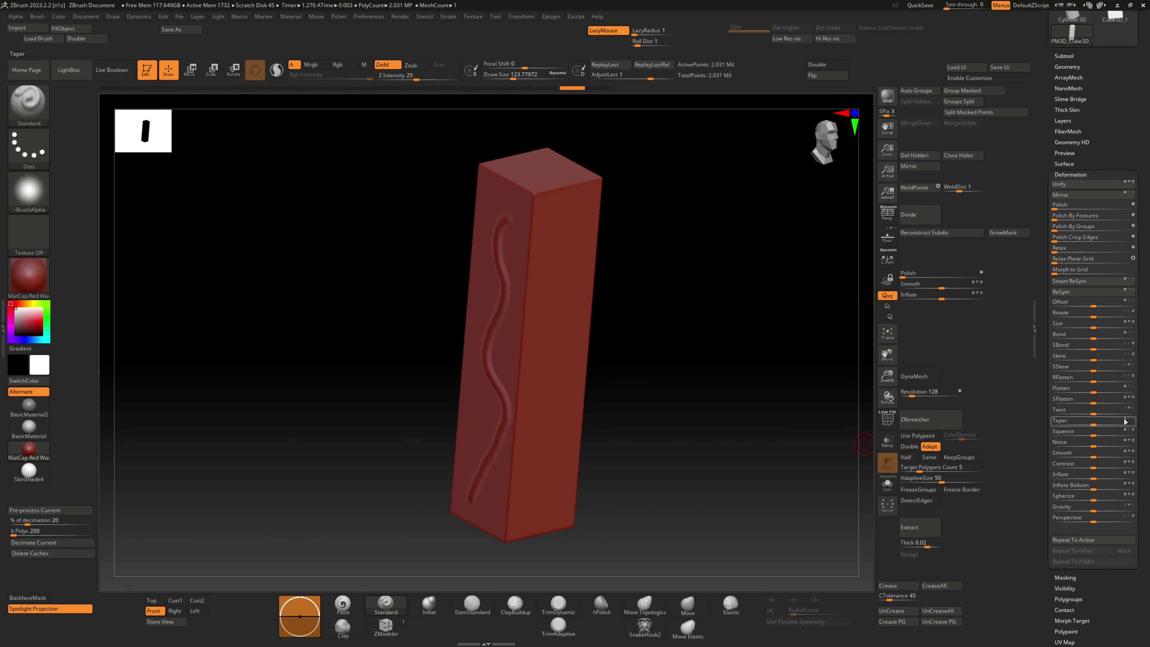
mouse_move(1091, 424)
left_mouse_down()
mouse_move(1076, 425)
mouse_move(1092, 425)
left_mouse_up()
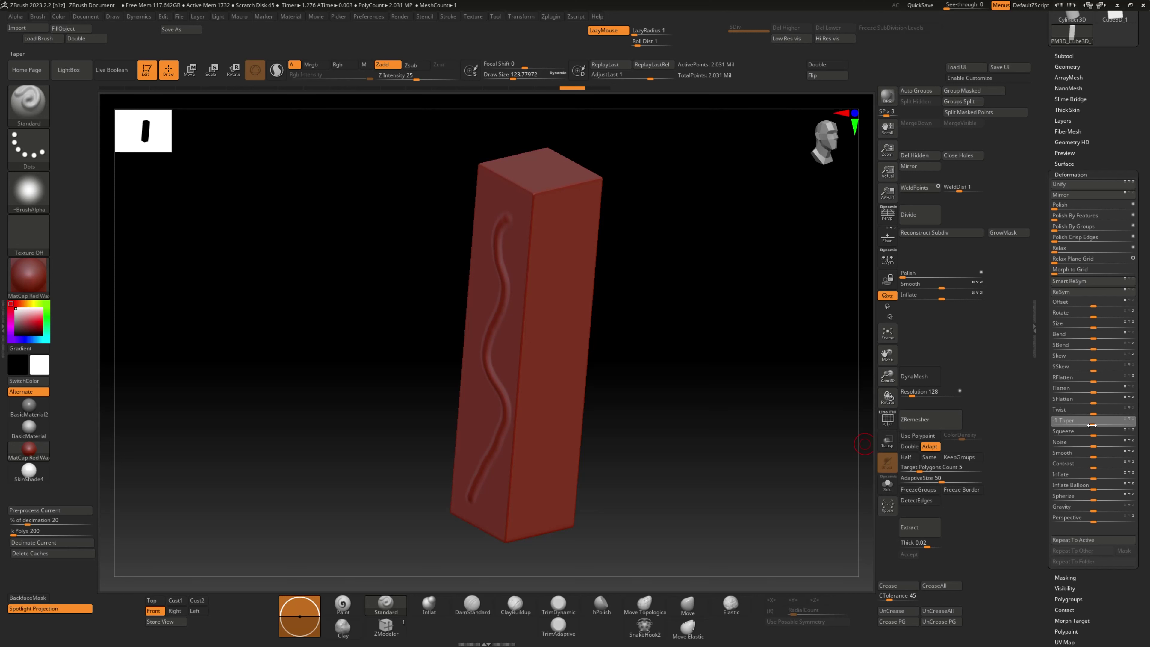
left_click_drag(1091, 425, 1093, 425)
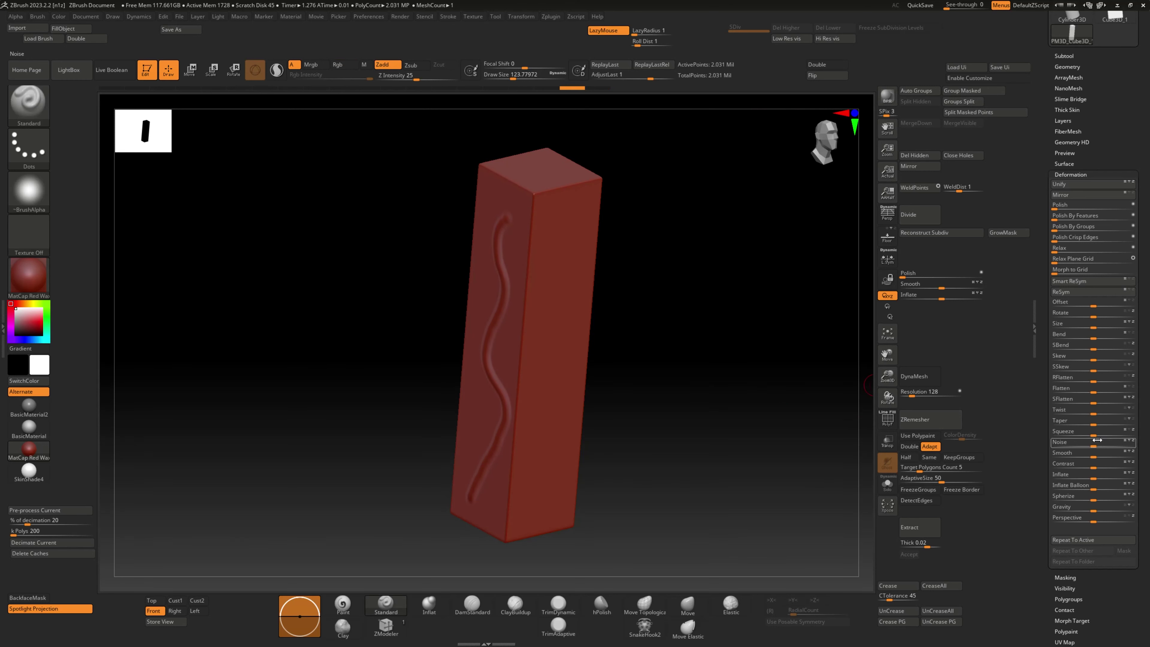
Step: Preview Squeeze, roughen the box with Noise, then smooth the noise away
left_click_drag(1093, 435, 1083, 435)
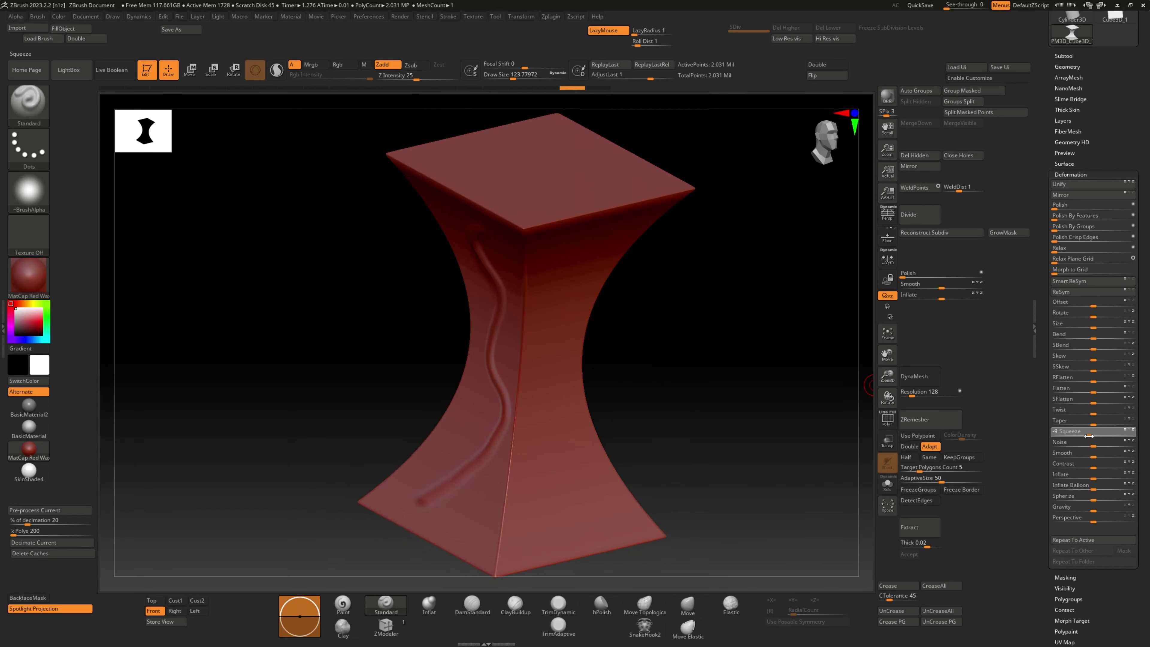
mouse_move(706, 393)
left_mouse_down()
mouse_move(630, 394)
mouse_move(641, 380)
mouse_move(624, 399)
mouse_move(714, 389)
left_mouse_up()
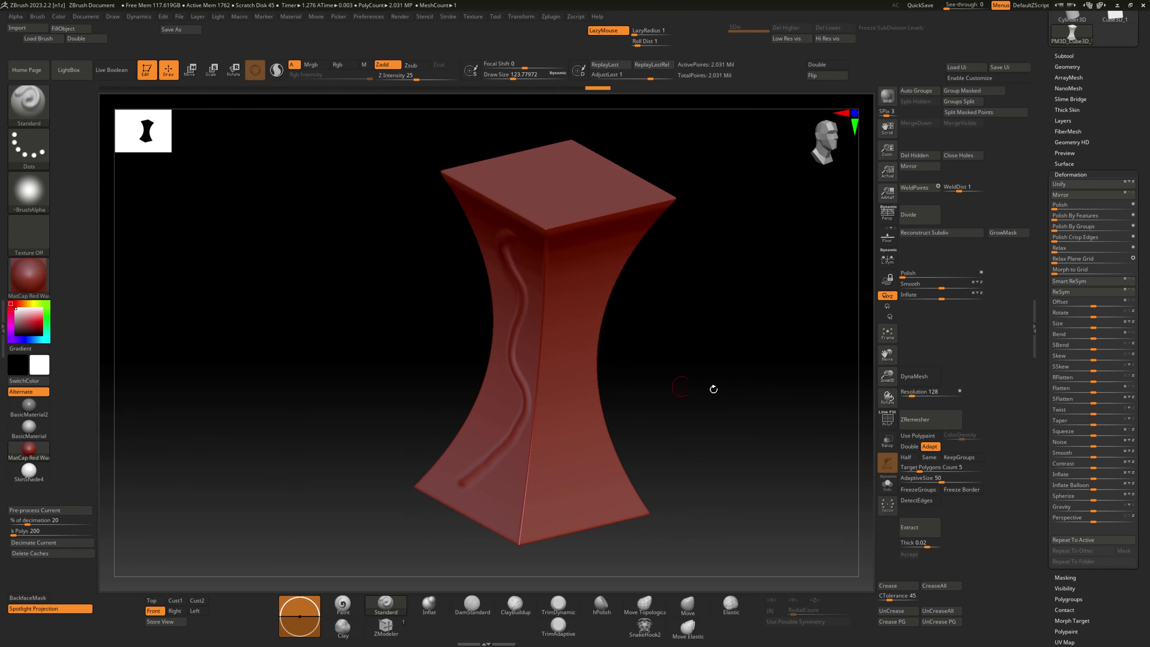
left_click_drag(1093, 445, 1097, 446)
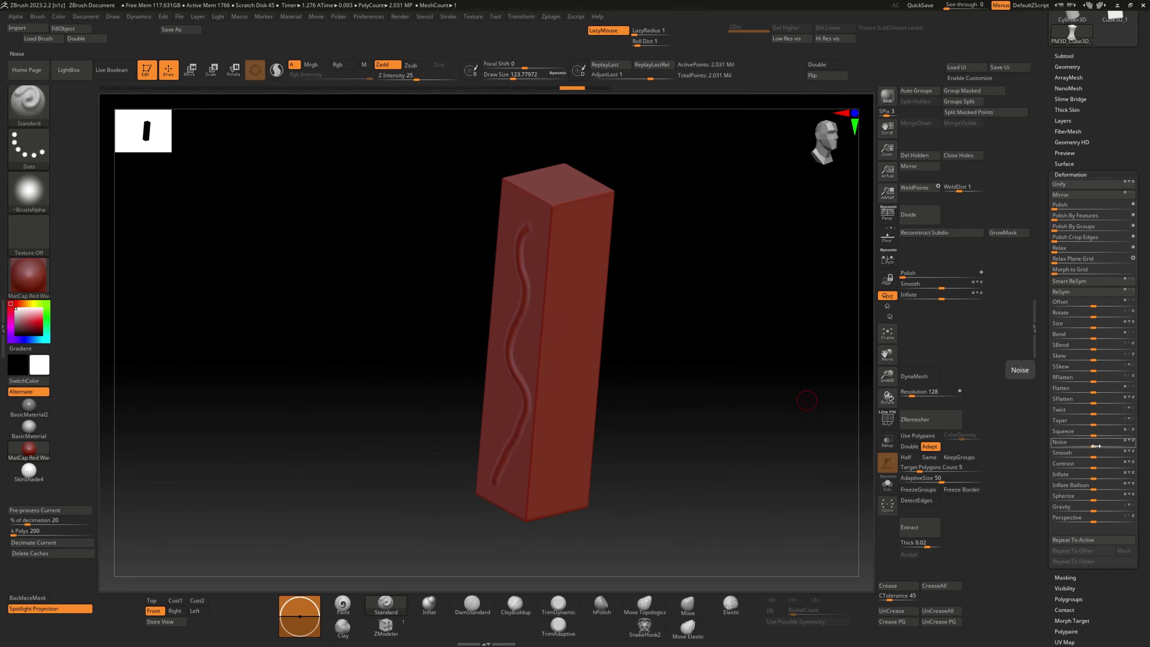
mouse_move(647, 378)
right_mouse_down("ctrl")
mouse_move(745, 374)
mouse_move(566, 344)
right_mouse_up("ctrl")
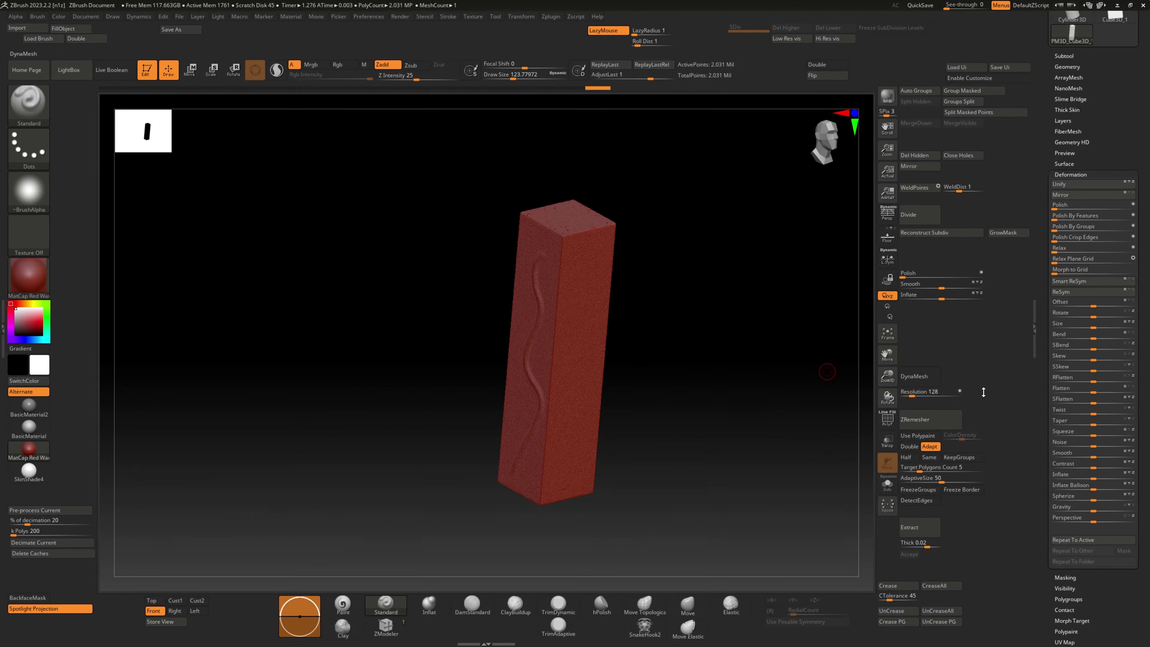
left_click_drag(1100, 458, 1107, 456)
Step: Read the Contrast deformation help, then slightly inflate the box with Inflate
left_click(1093, 467)
key("ctrl")
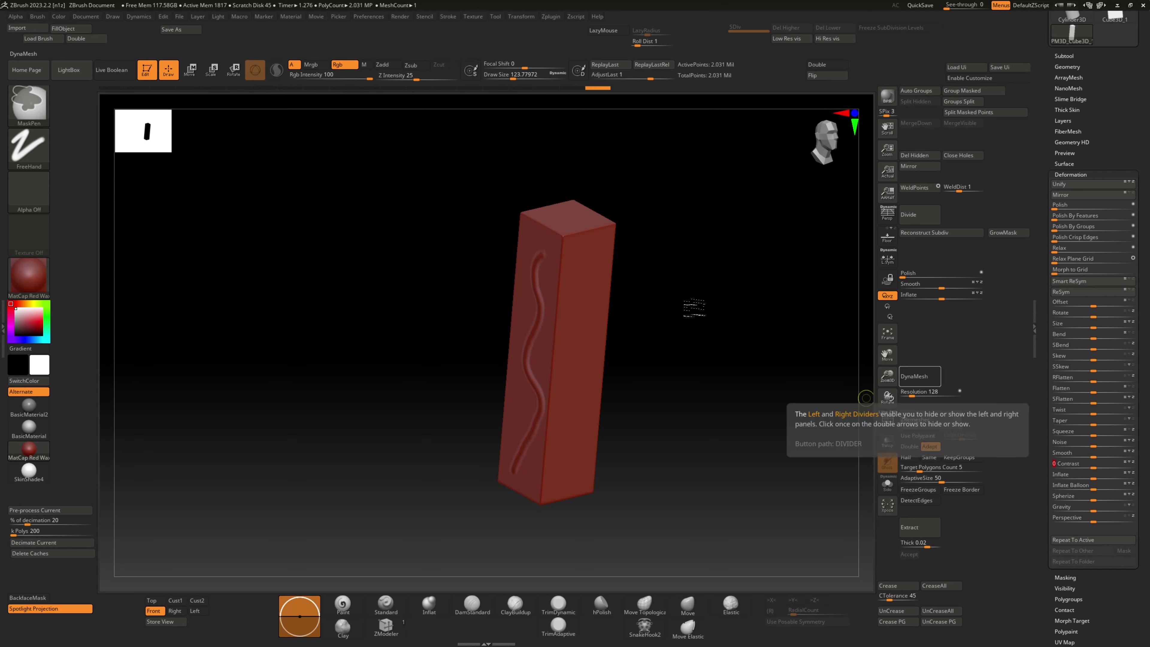
mouse_move(590, 288)
right_mouse_down("ctrl")
mouse_move(627, 326)
mouse_move(581, 334)
mouse_move(632, 313)
mouse_move(595, 352)
right_mouse_up("ctrl")
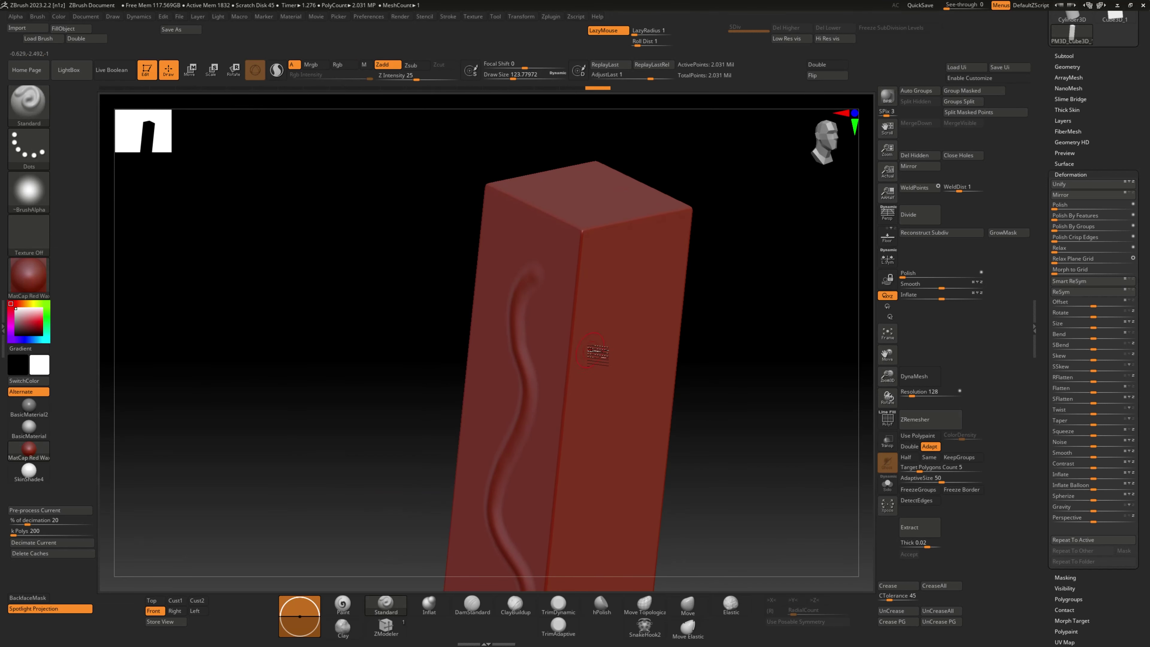
right_click_drag(608, 416, 598, 384)
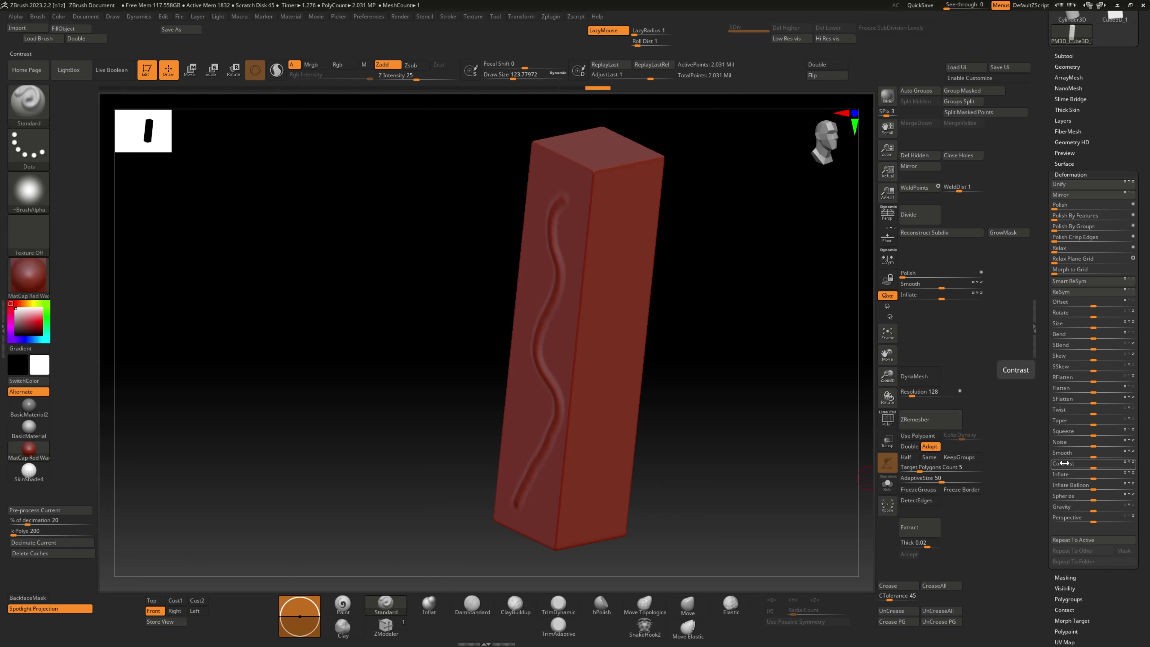
key("ctrl")
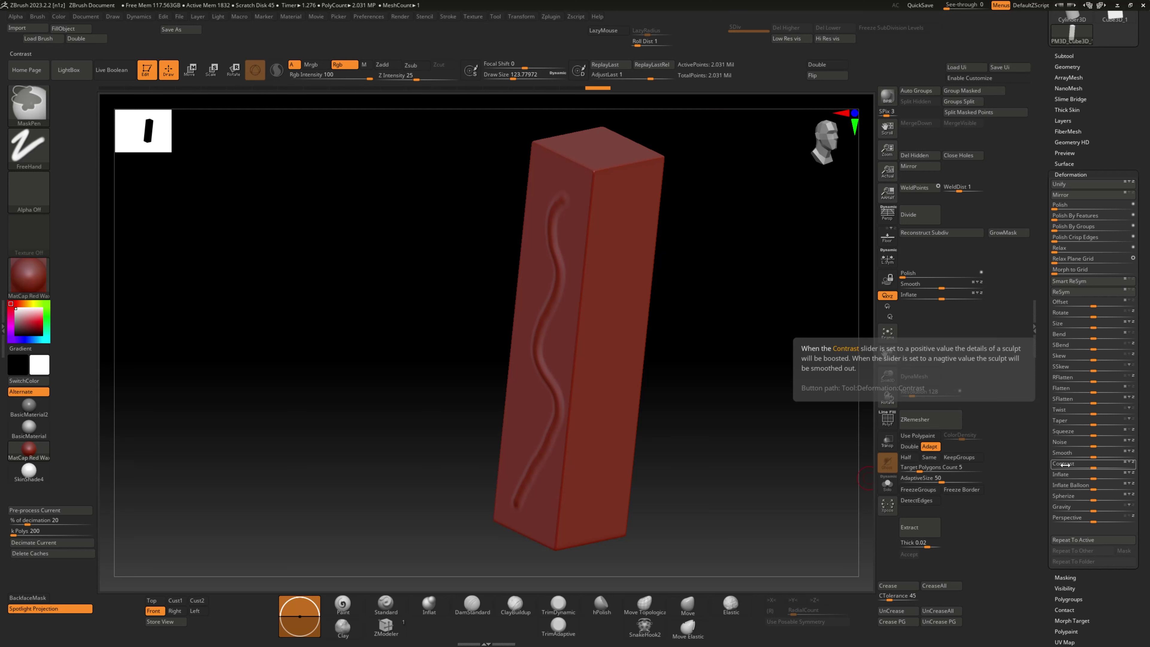
mouse_move(737, 427)
left_mouse_down()
mouse_move(686, 398)
mouse_move(720, 440)
left_mouse_up()
left_click_drag(1091, 474, 1060, 475)
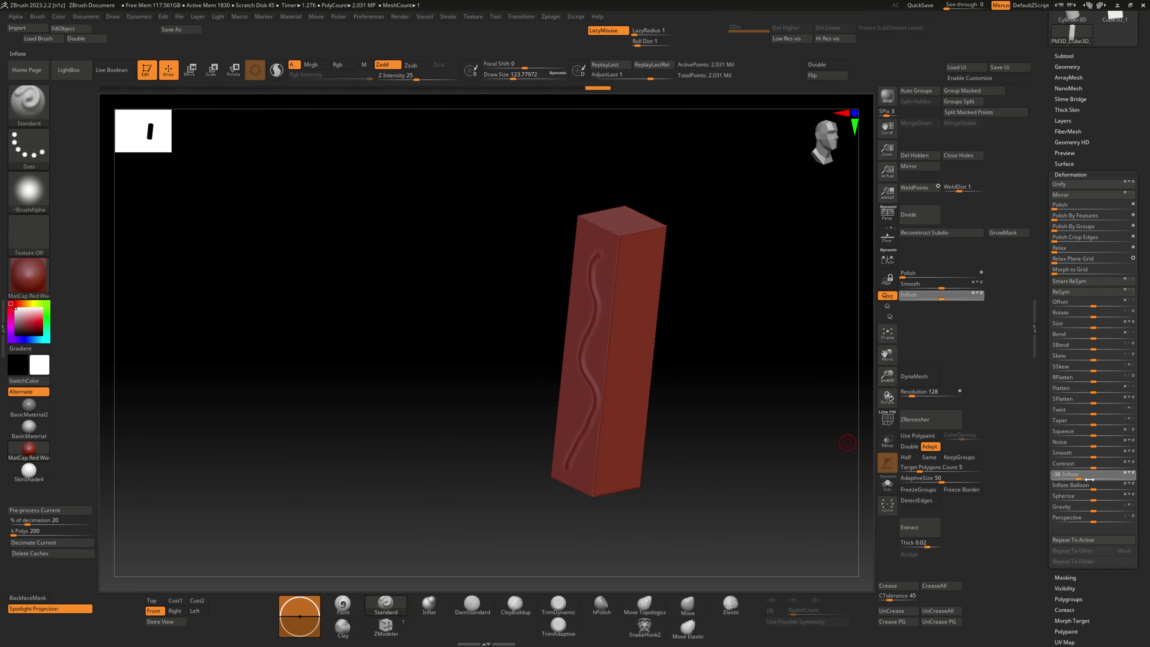
Step: Mask a 4-shaped squiggle on the right face, invert it, inflate to 5, clear mask
key("ctrl")
right_click_drag(726, 395, 782, 372, "ctrl")
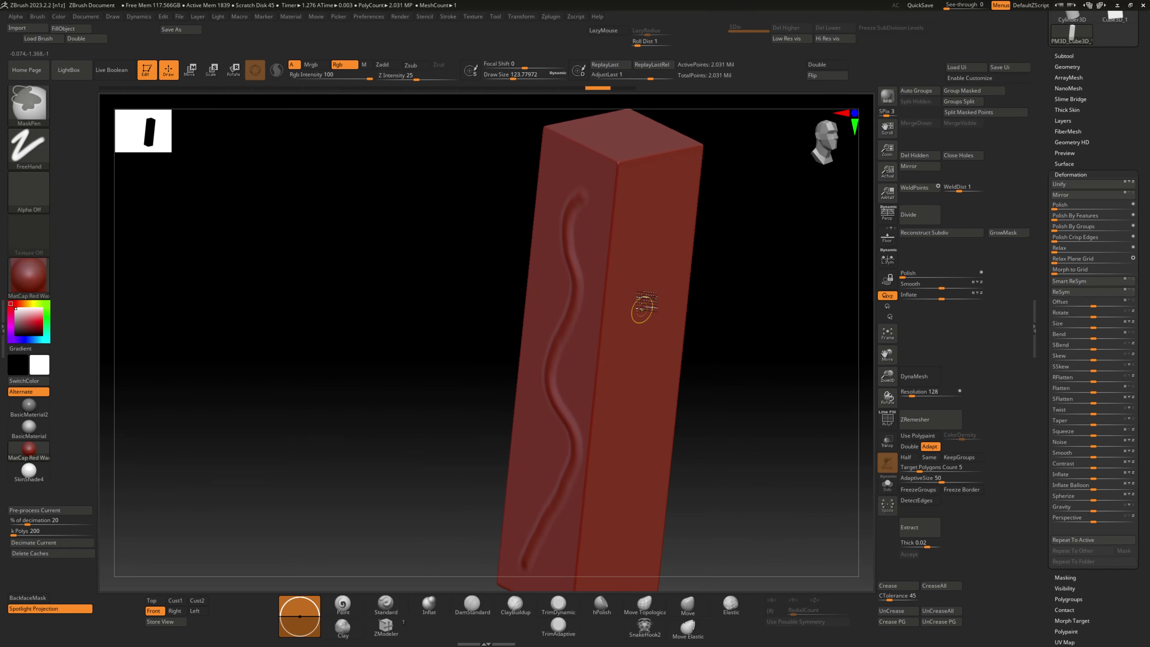
left_click_drag(641, 290, 656, 401, "ctrl")
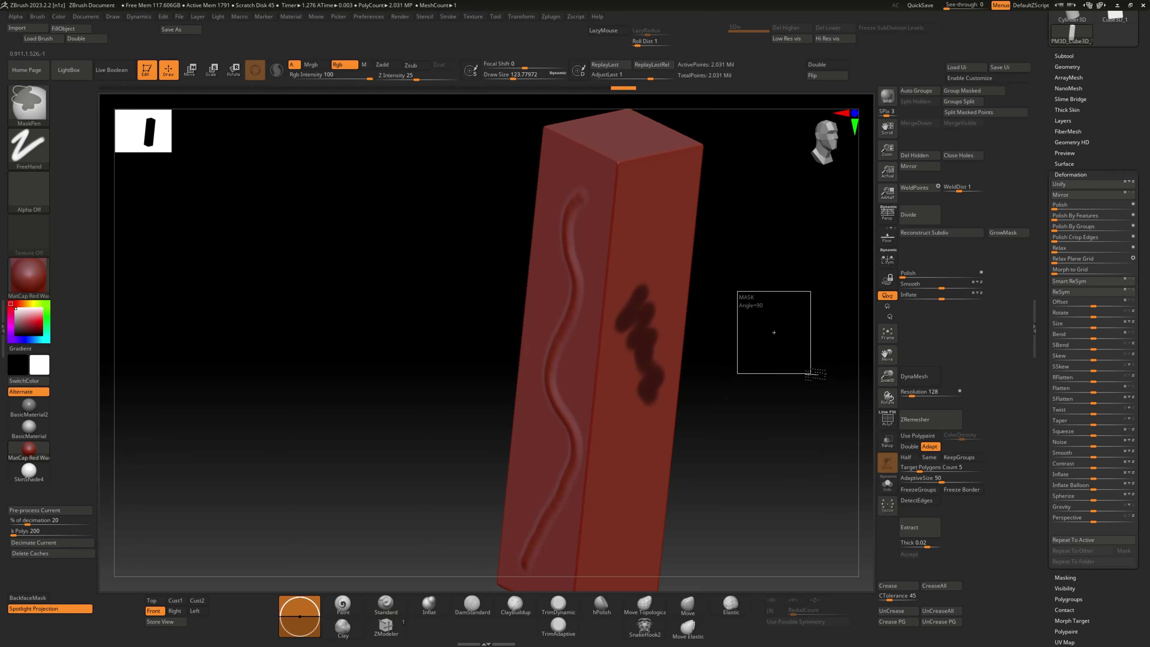
left_click_drag(737, 292, 811, 374, "ctrl")
left_click_drag(647, 317, 634, 423, "ctrl")
left_click(772, 371, "ctrl")
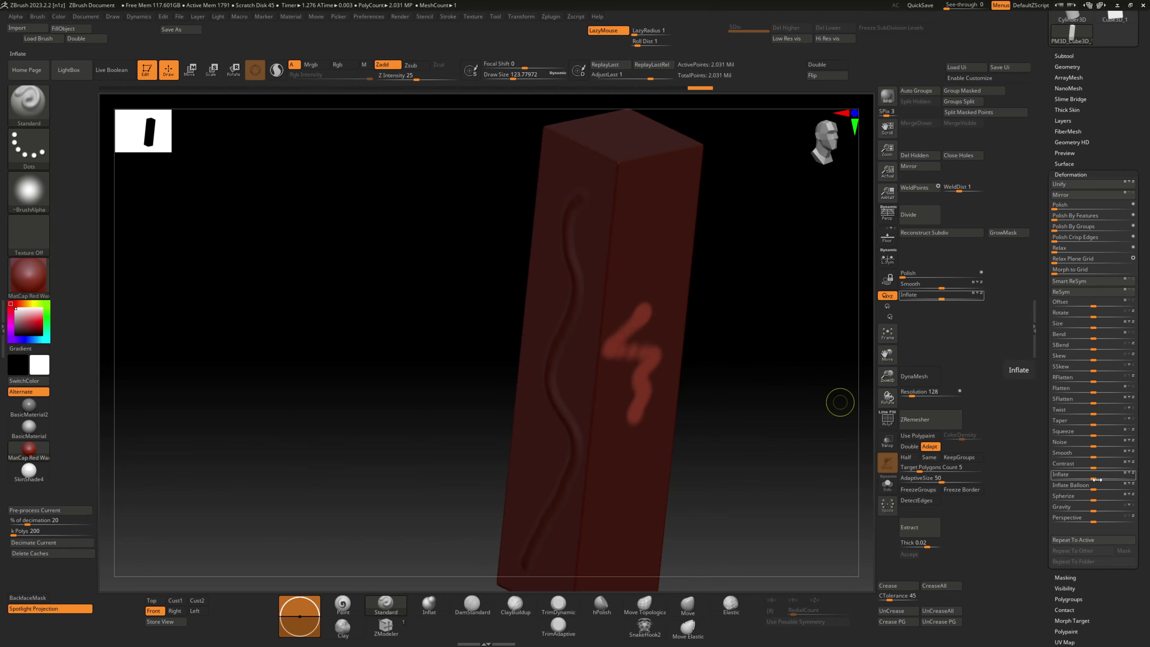
left_click_drag(1096, 478, 1114, 478)
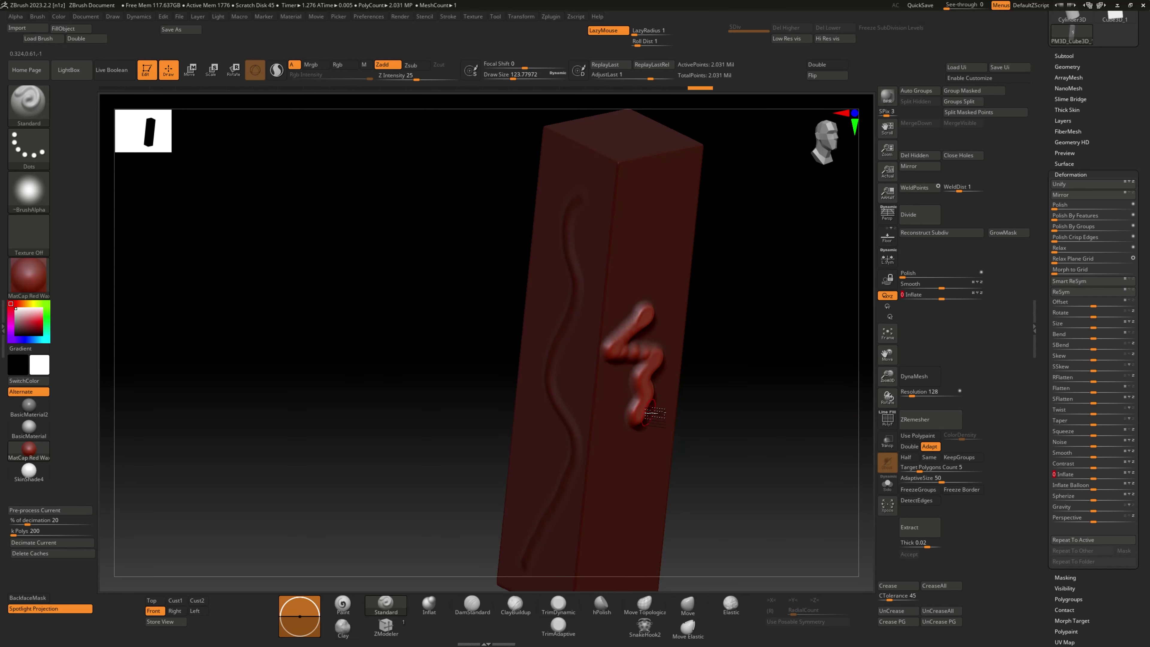
mouse_move(734, 399)
left_mouse_down()
mouse_move(752, 406)
mouse_move(777, 448)
mouse_move(752, 413)
mouse_move(752, 429)
mouse_move(725, 428)
mouse_move(739, 424)
left_mouse_up()
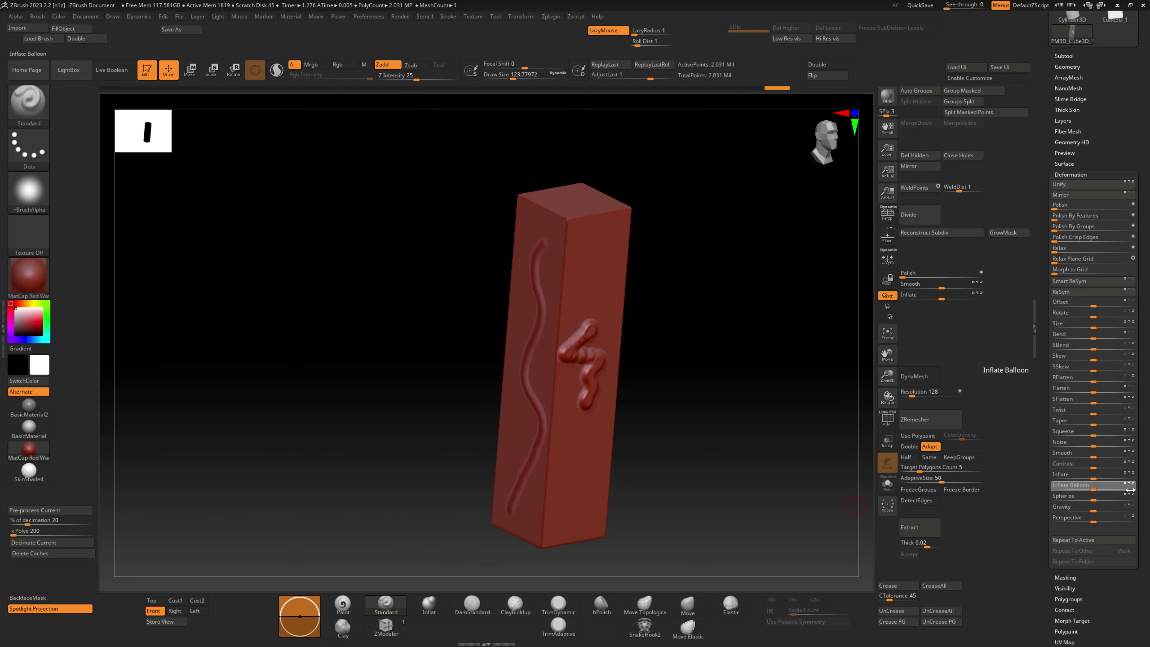
Step: Try Inflate Balloon and Spherize, reverting each, then set Gravity to about -29 to dome the top
left_click_drag(1130, 491, 1132, 491)
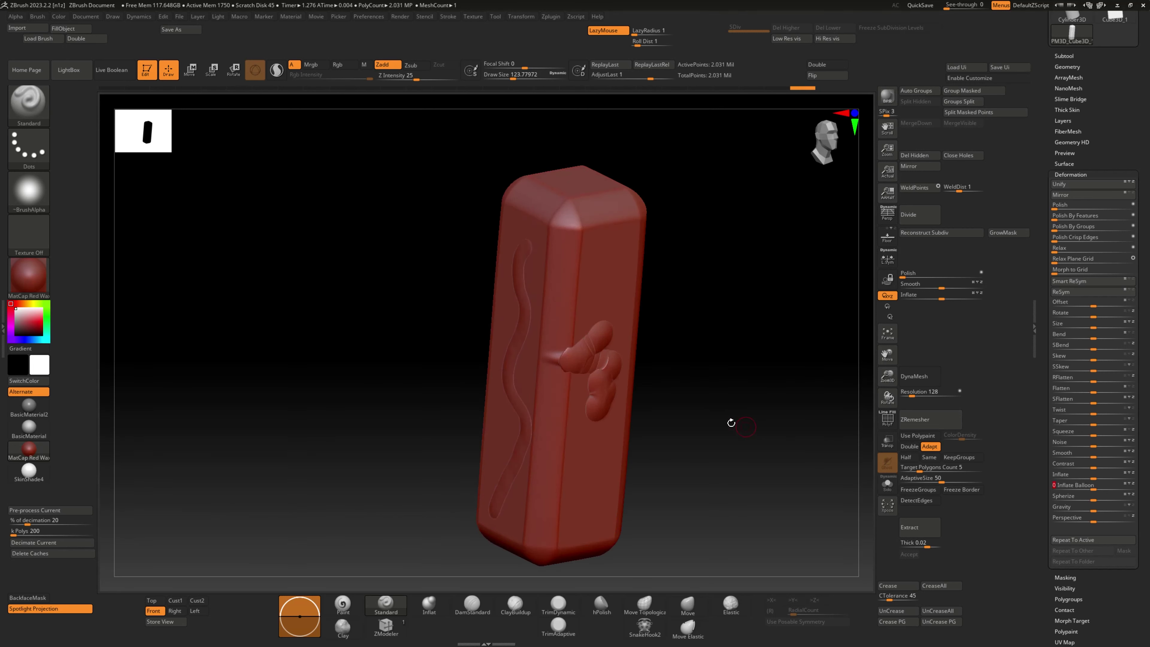
key("ctrl+z")
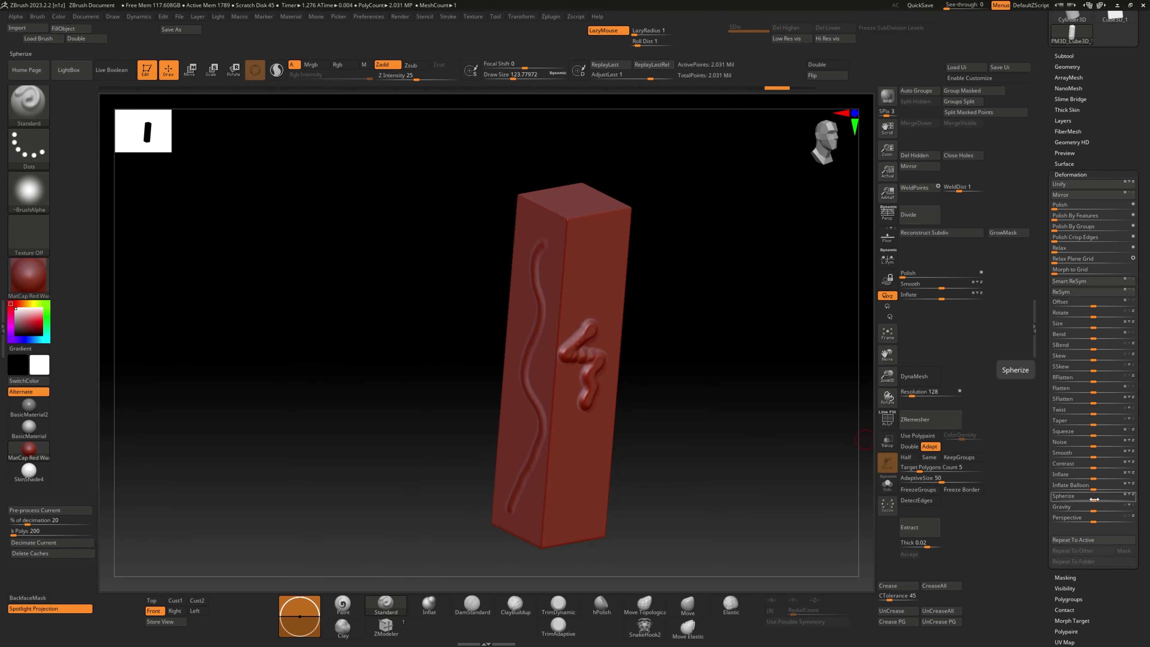
mouse_move(1094, 498)
left_mouse_down()
mouse_move(1050, 499)
mouse_move(1096, 499)
left_mouse_up()
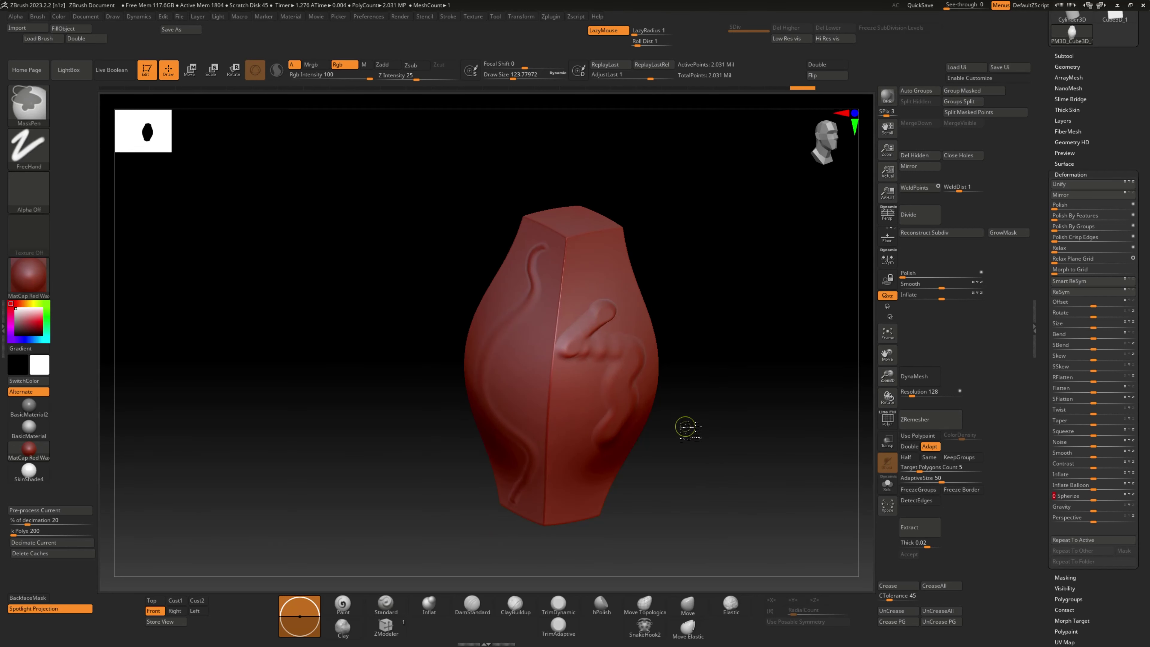
key("ctrl+z")
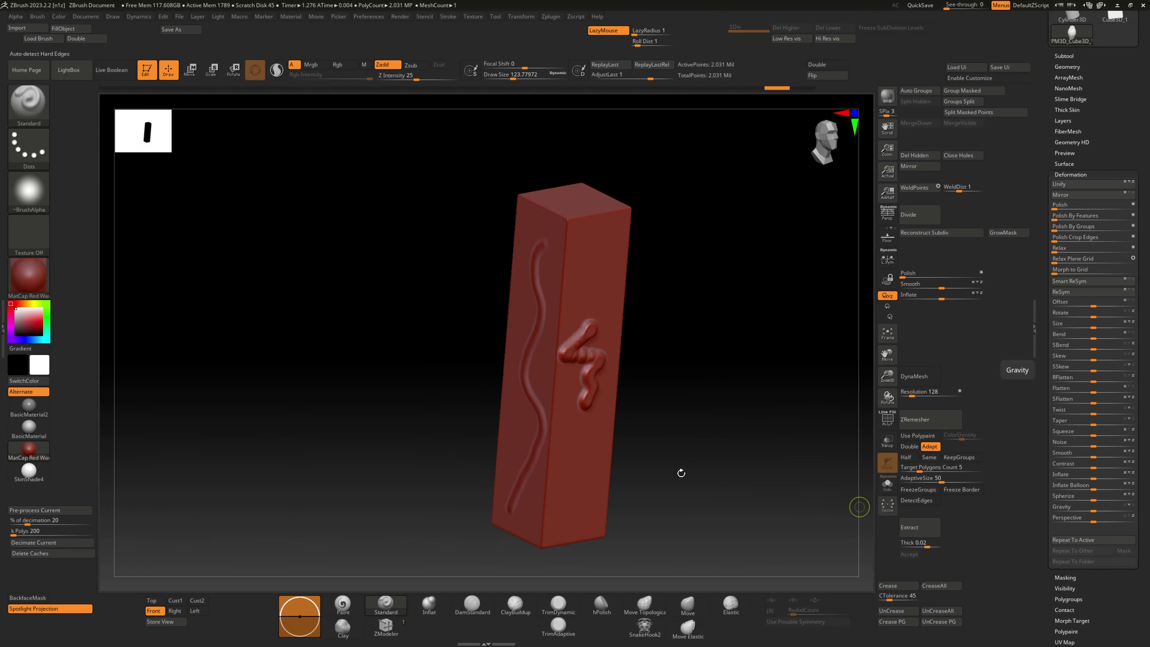
left_click_drag(681, 472, 655, 433)
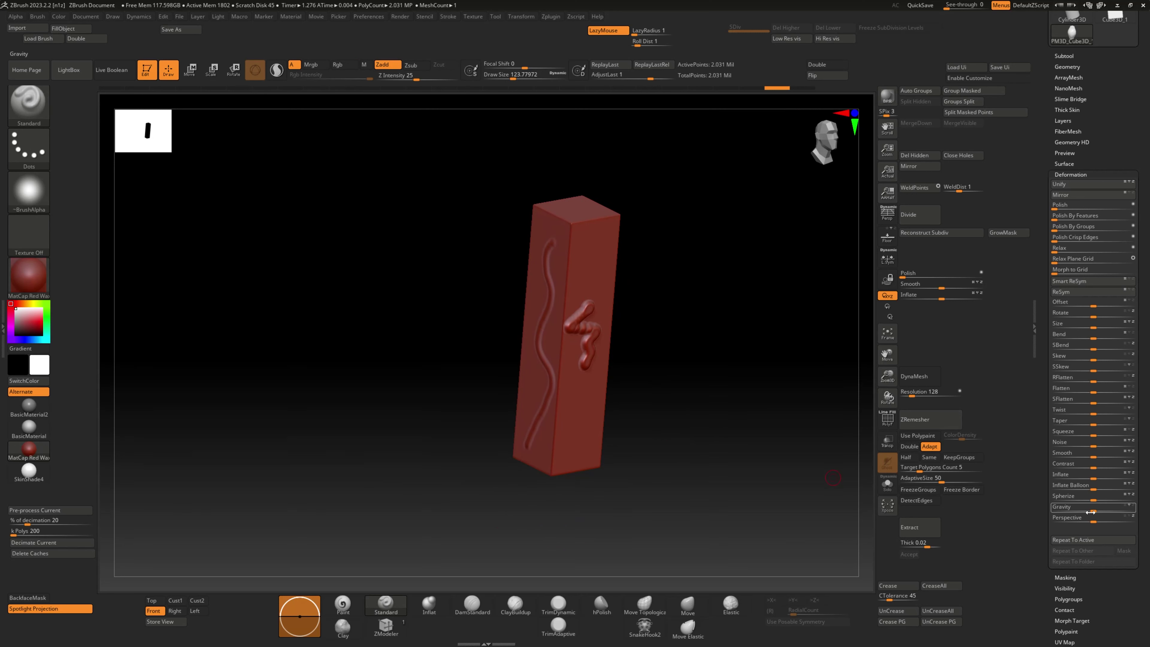
mouse_move(1090, 510)
left_mouse_down()
mouse_move(1081, 510)
mouse_move(1146, 510)
left_mouse_up()
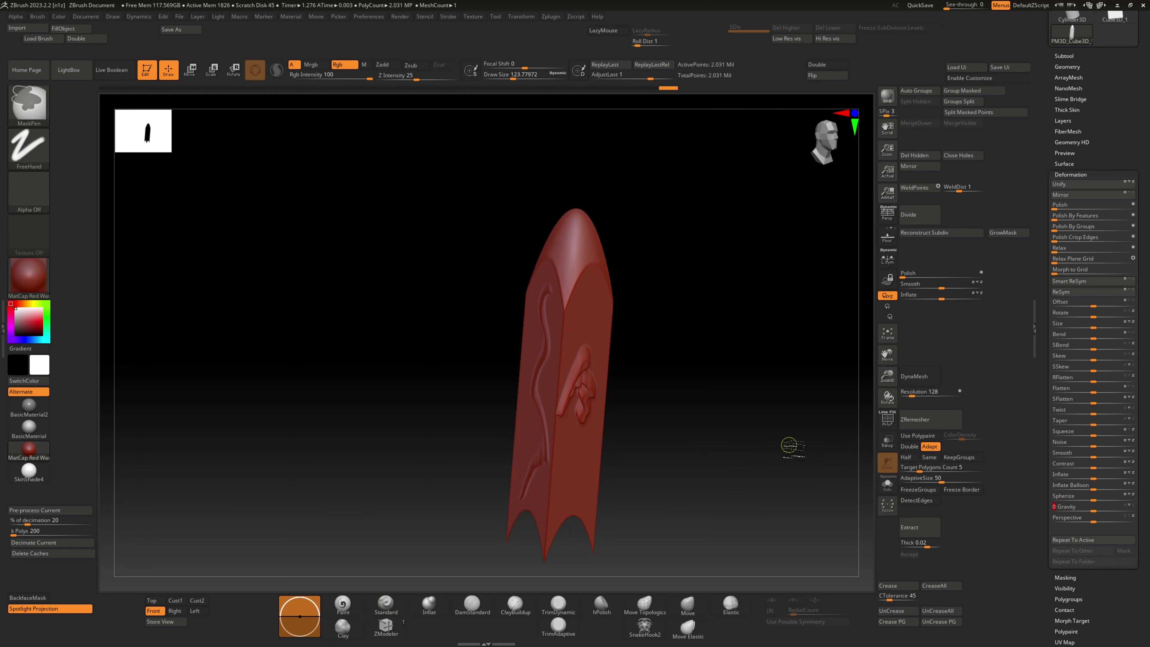
Step: Revert the Gravity sag, preview a Perspective deformation, and inspect the straight squiggled column
key("ctrl+z")
key("ctrl+z")
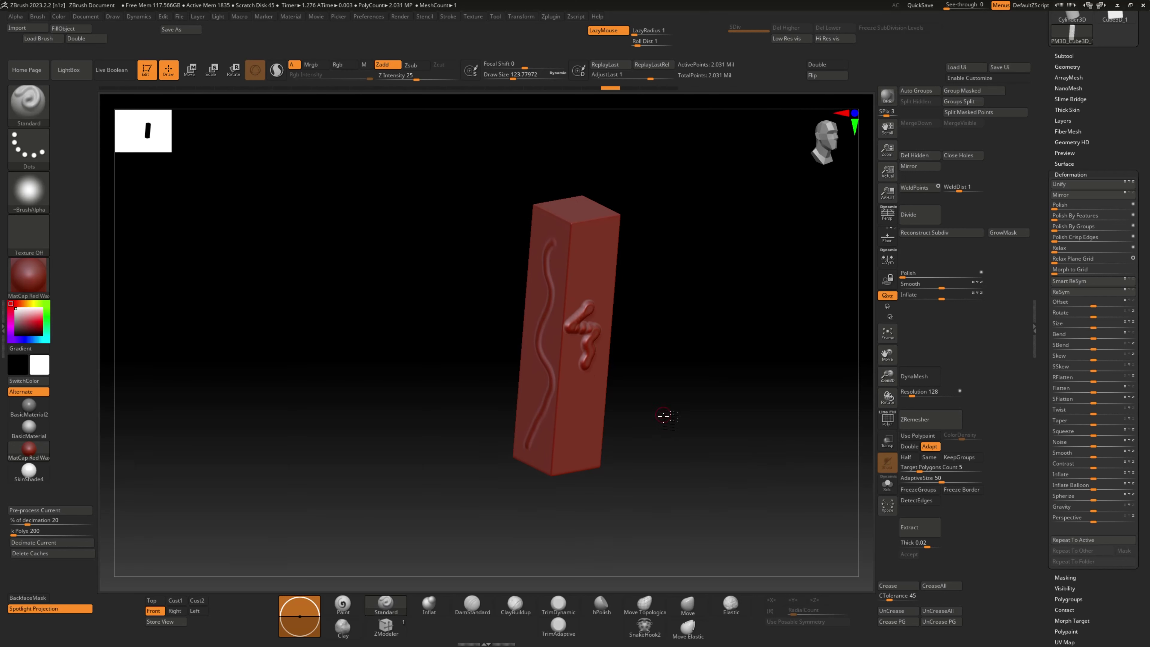
left_click_drag(663, 411, 636, 451)
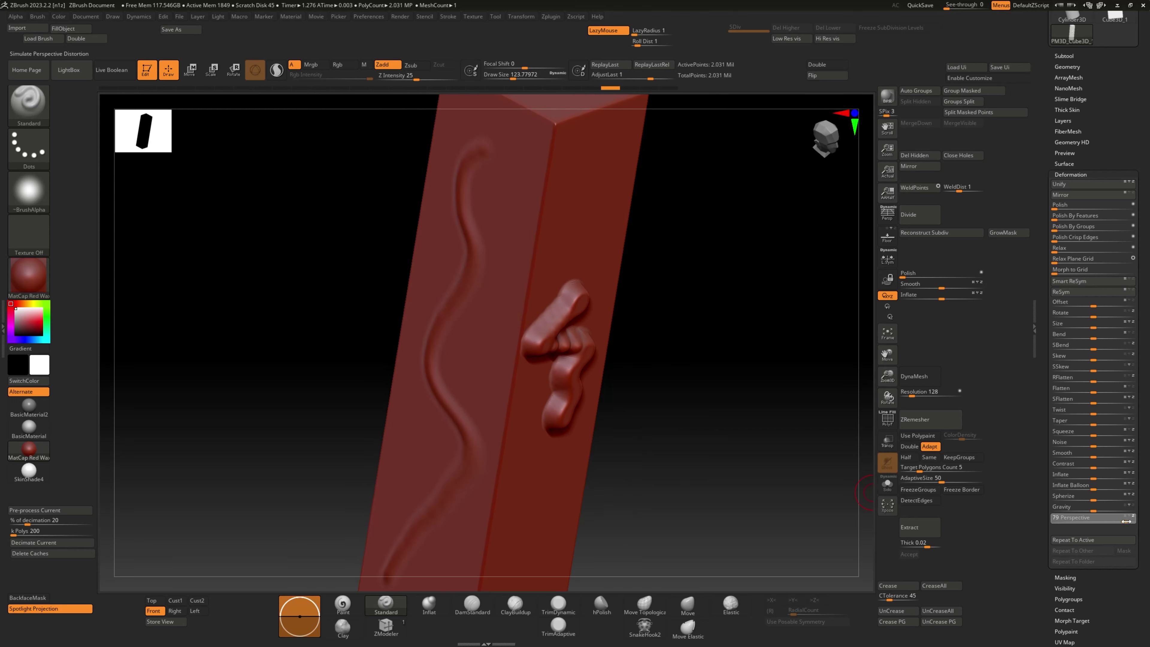
key("f")
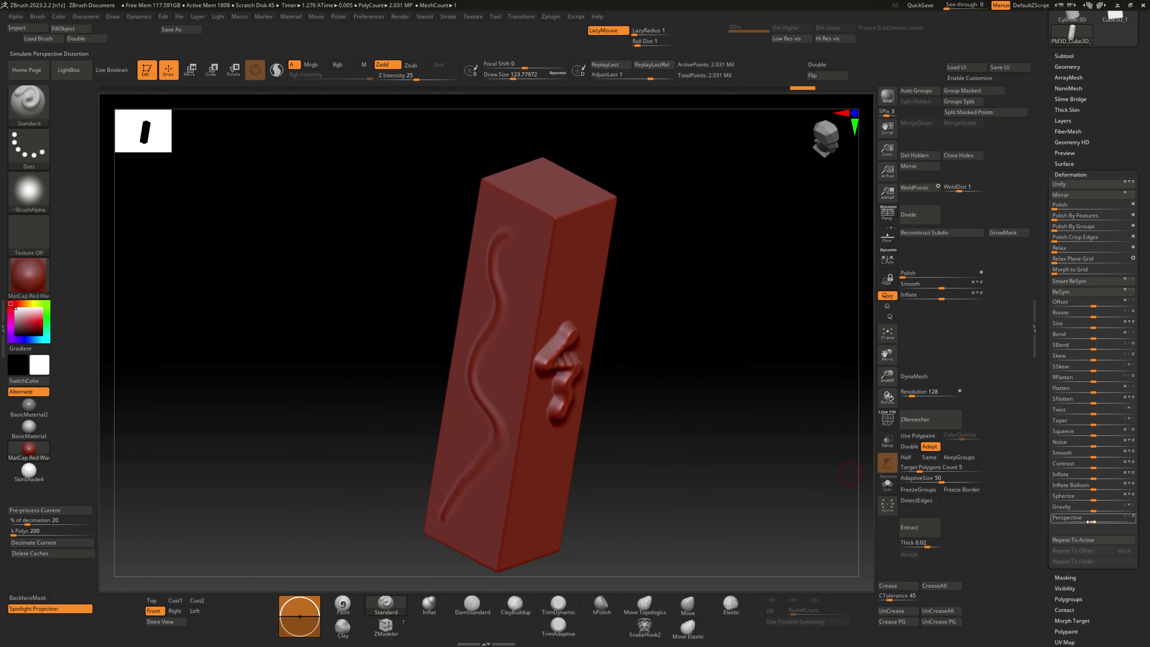
left_click_drag(1091, 521, 1096, 521)
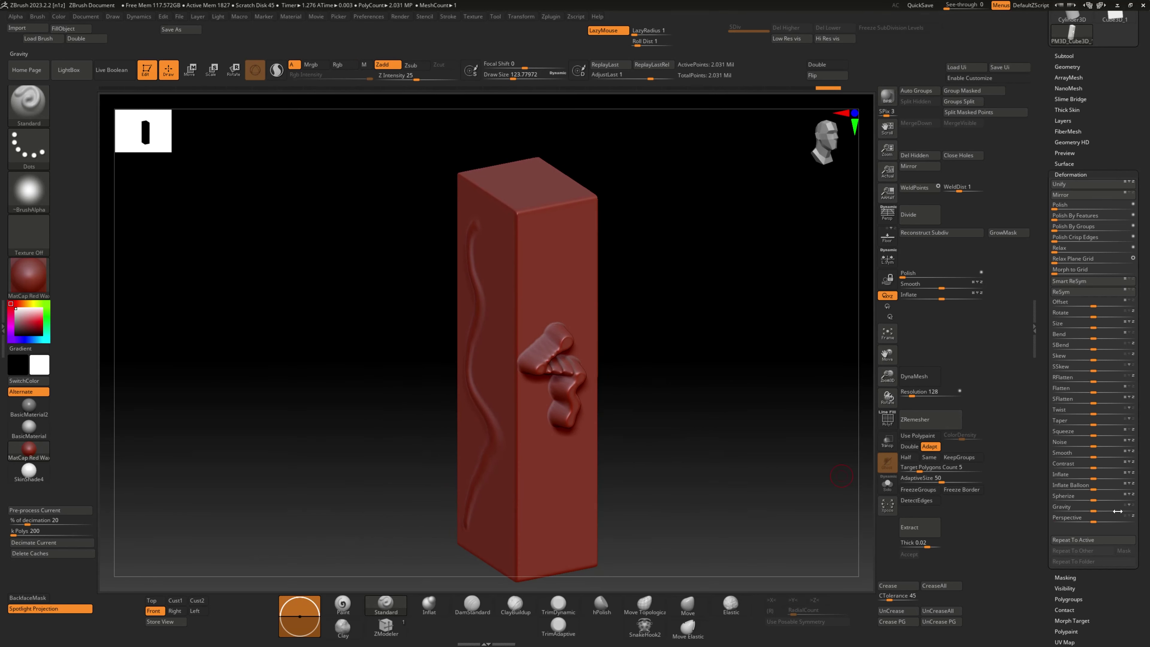
mouse_move(706, 453)
left_mouse_down()
mouse_move(629, 419)
mouse_move(701, 436)
mouse_move(647, 457)
mouse_move(542, 419)
mouse_move(598, 394)
left_mouse_up()
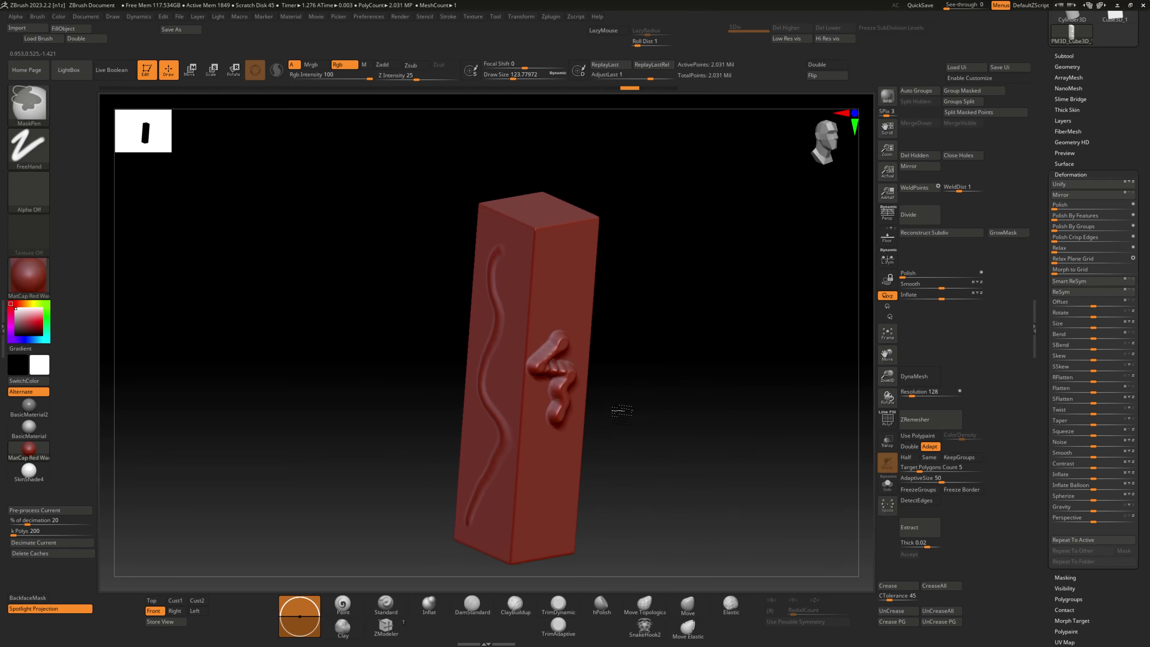
left_click_drag(660, 419, 646, 395)
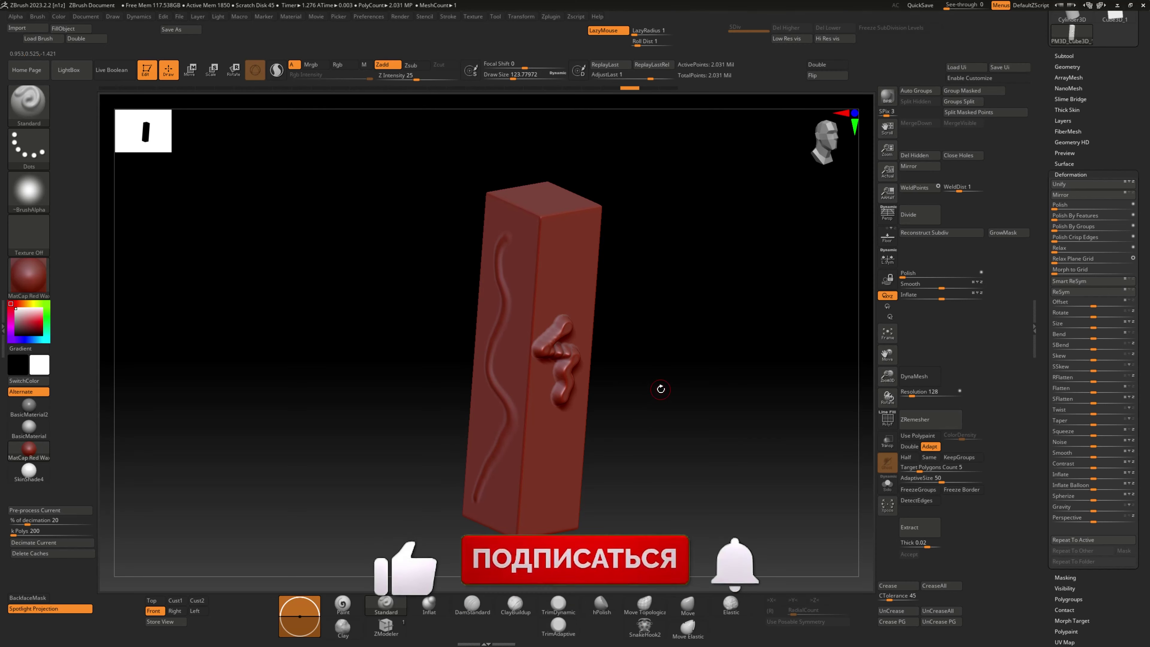